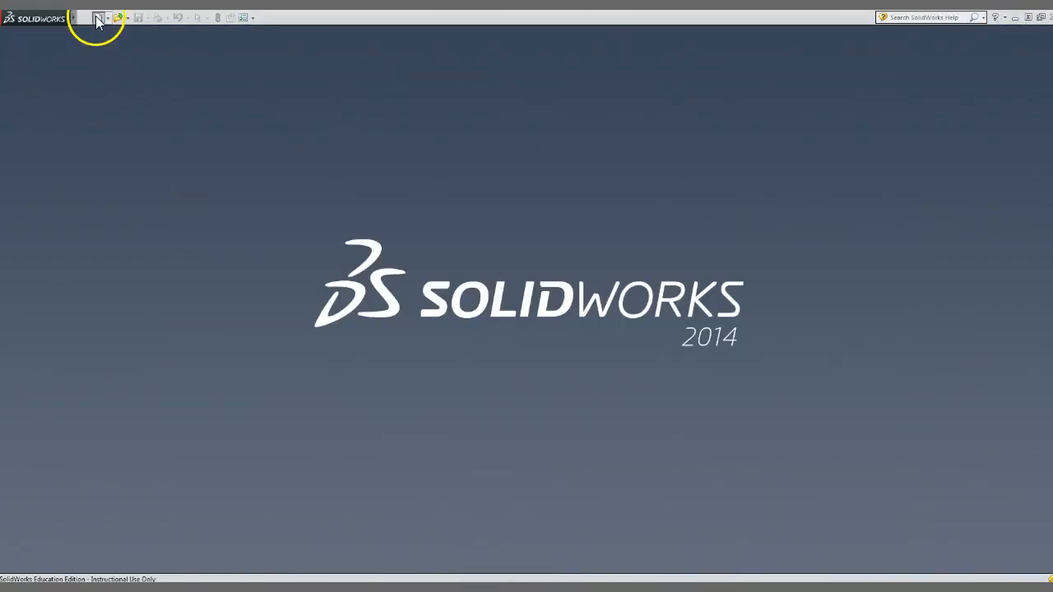
- Create a new part document and set its units to MMGS (millimeter, gram, second)
click(96, 17)
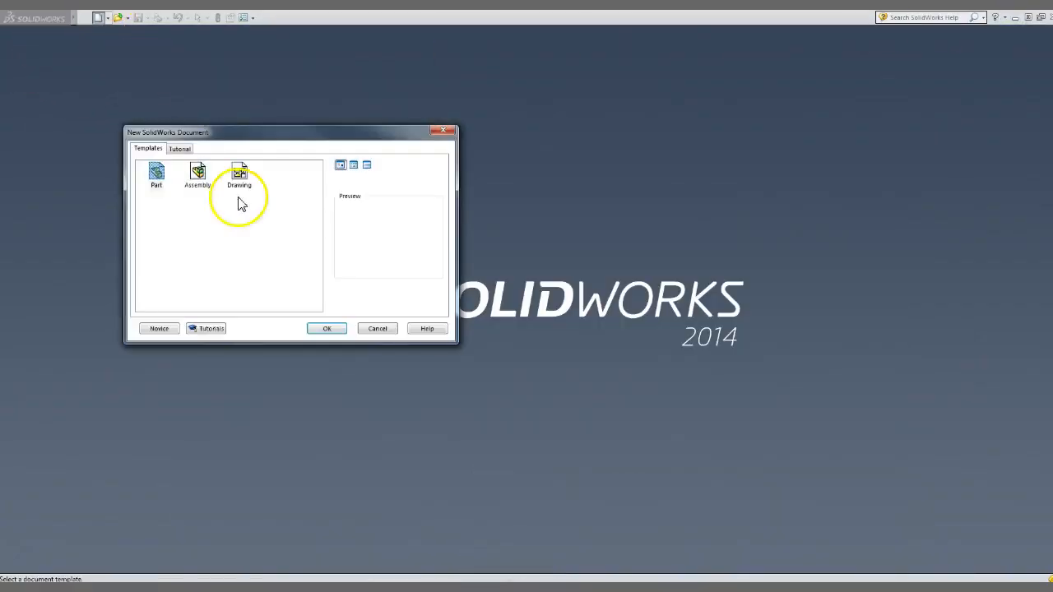
click(339, 328)
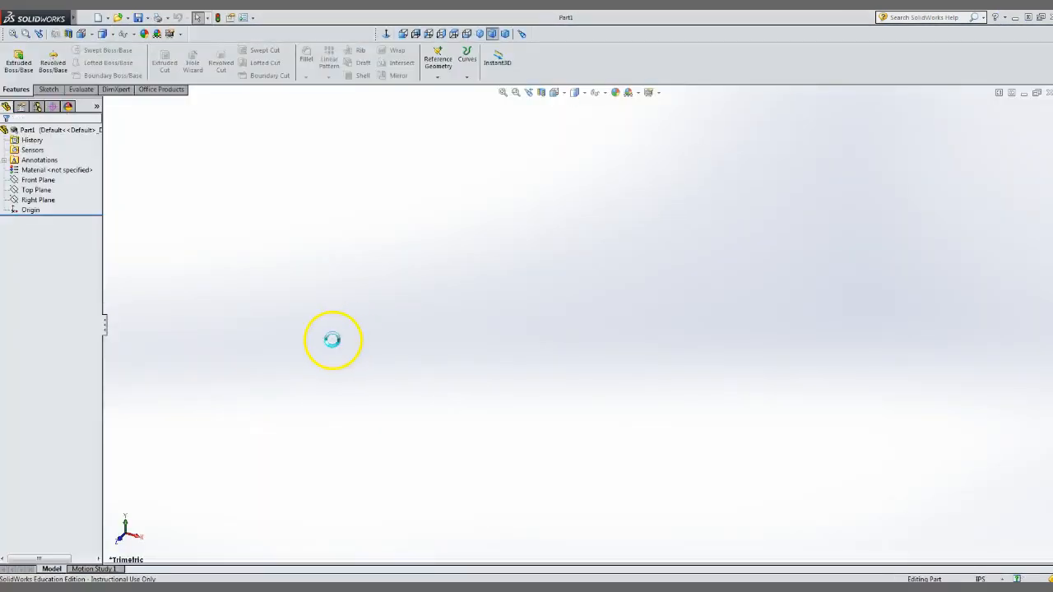
click(983, 579)
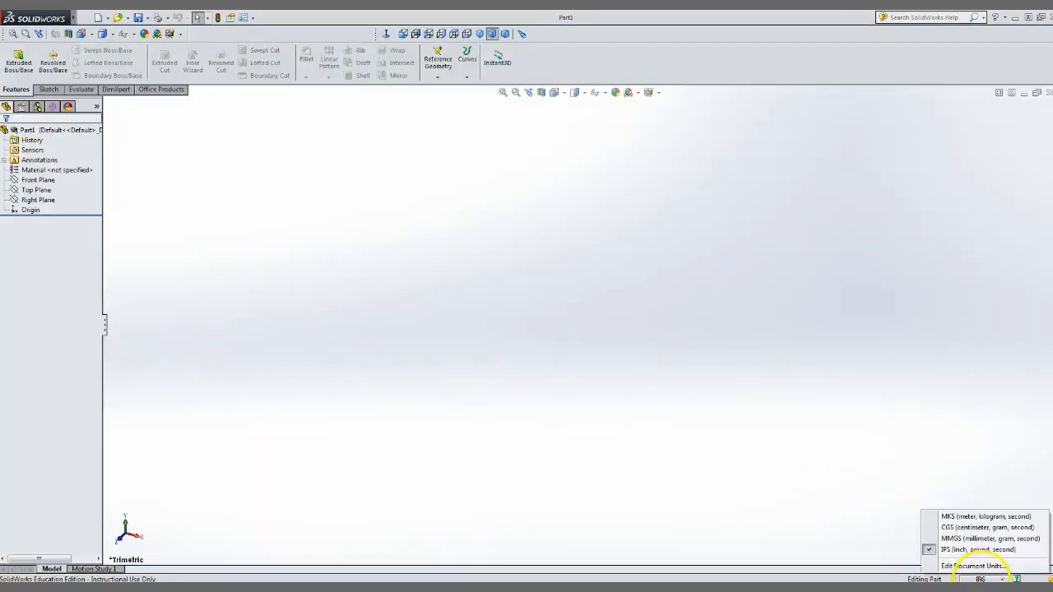
click(990, 539)
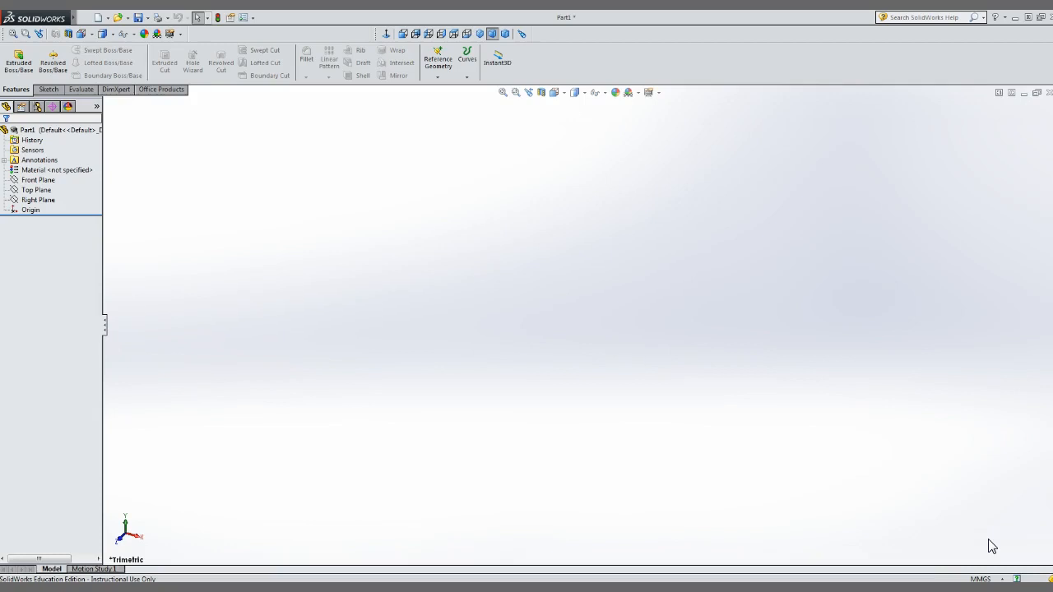
- Start a sketch on the Front Plane and draw a vertical centerline upward from the origin
click(46, 182)
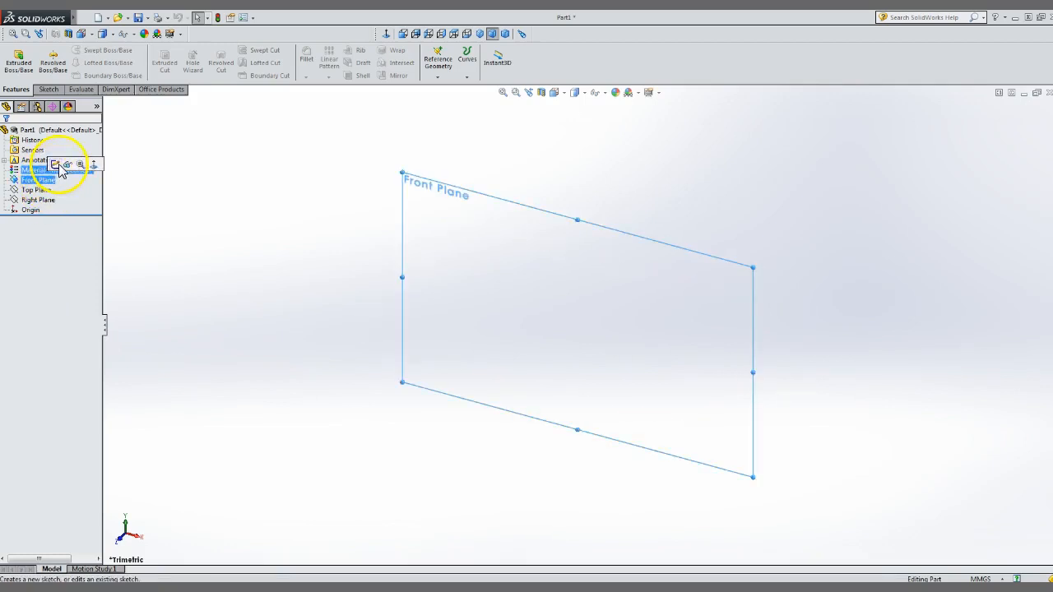
click(56, 164)
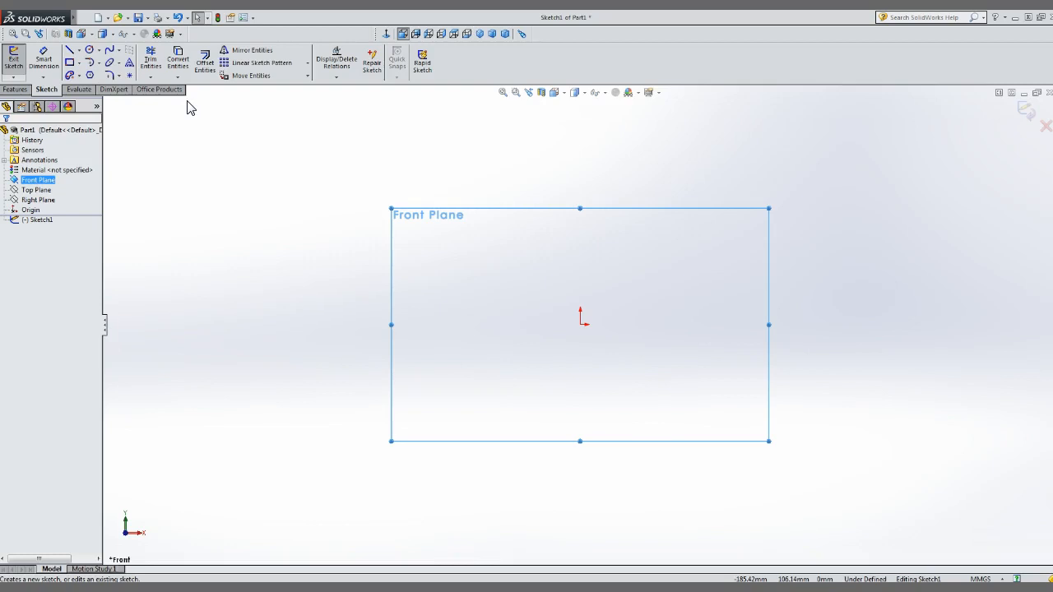
click(80, 51)
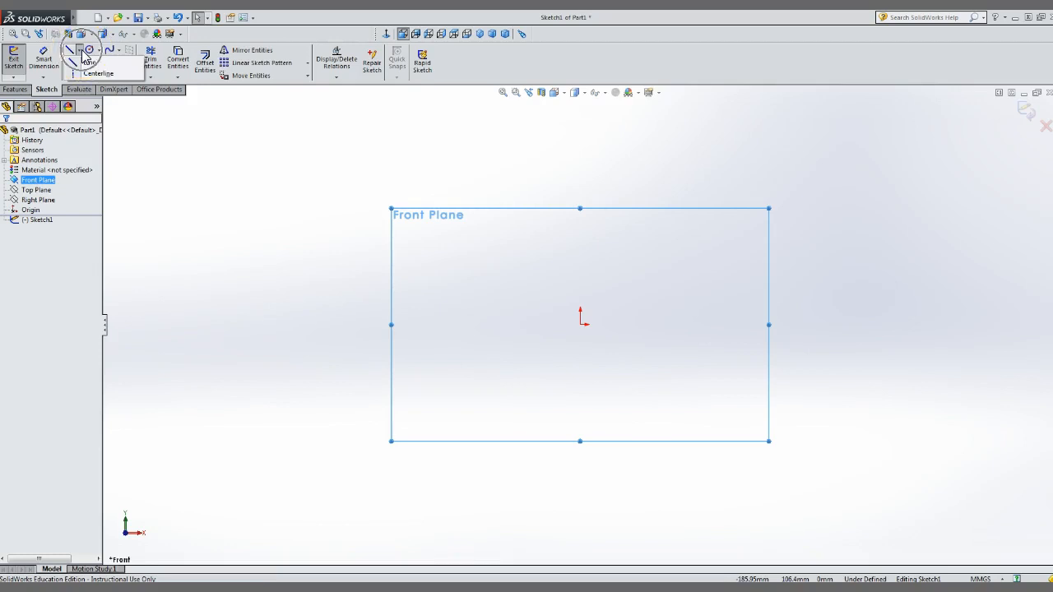
click(96, 73)
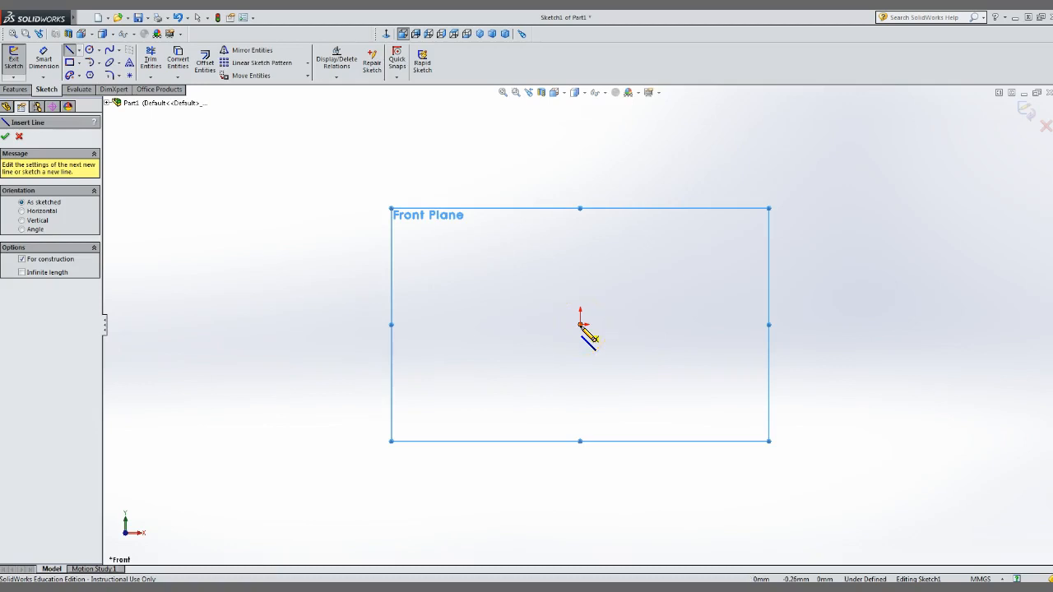
drag(580, 325, 586, 109)
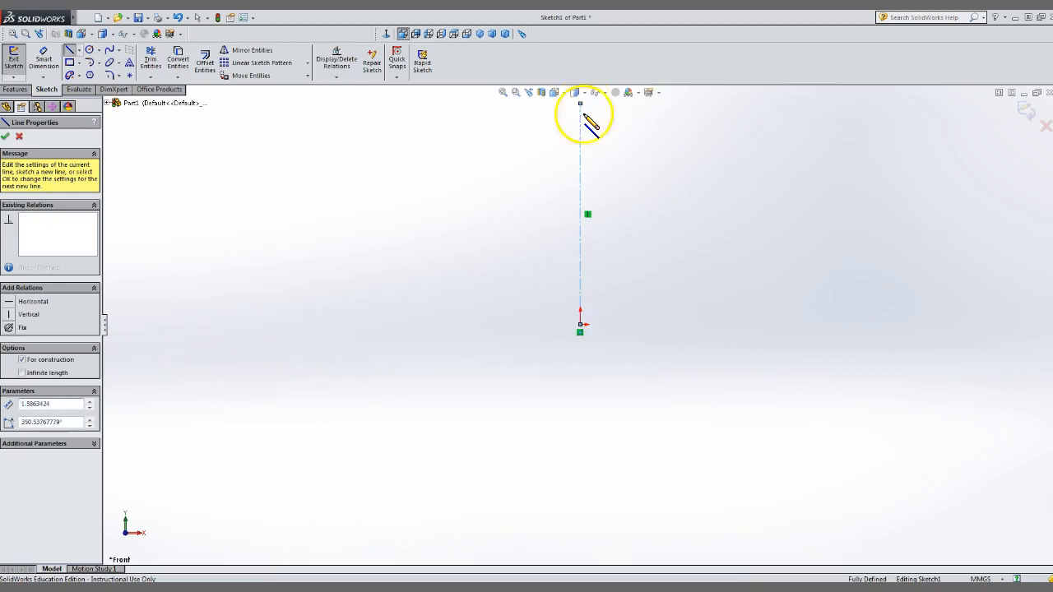
key(Escape)
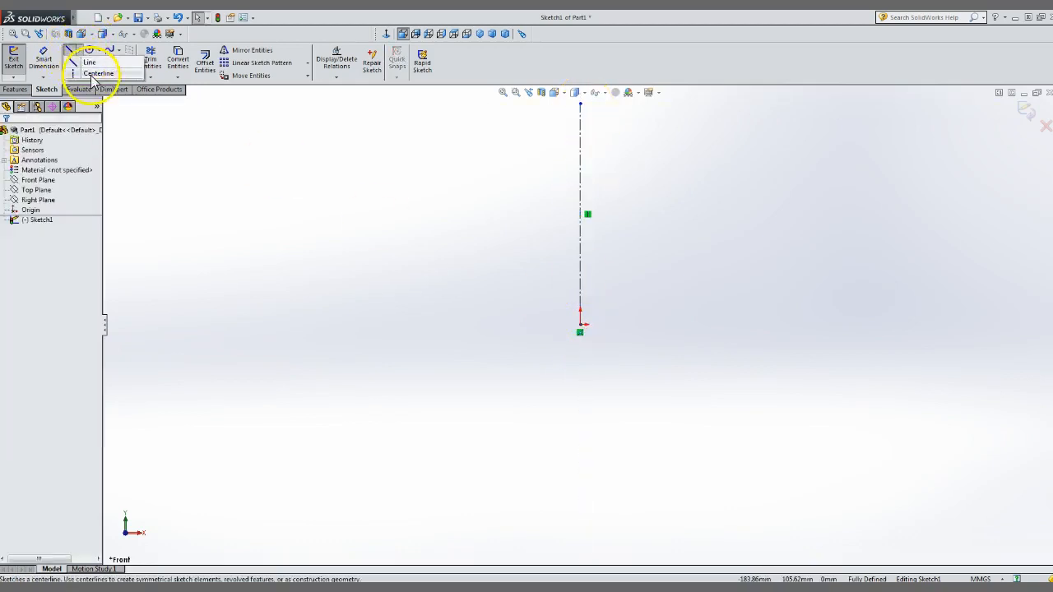
- Draw a horizontal centerline from the origin toward the positive X direction
click(71, 53)
click(581, 326)
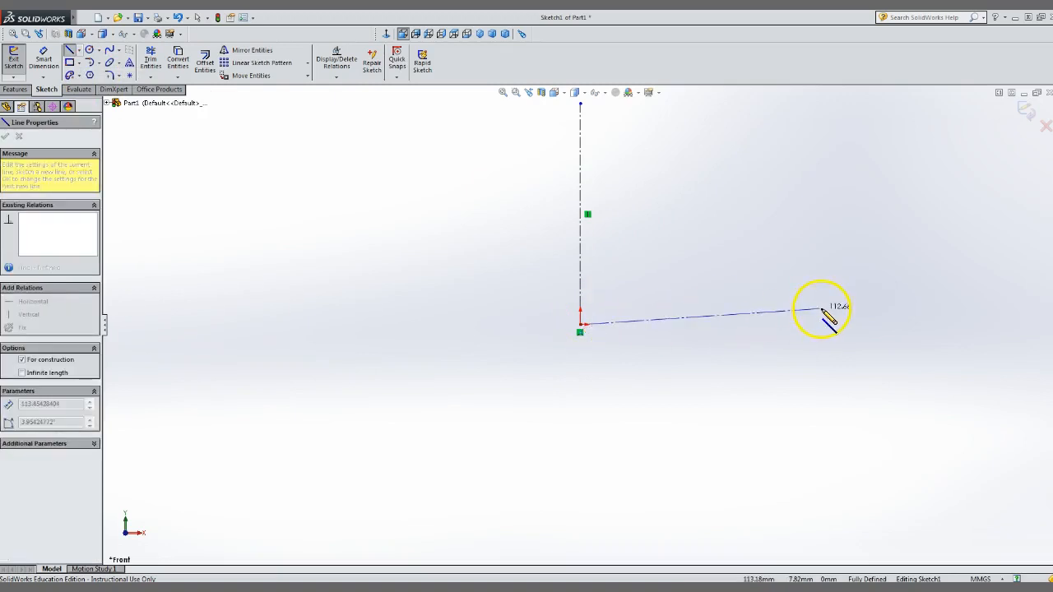
click(883, 326)
key(Escape)
key(Escape)
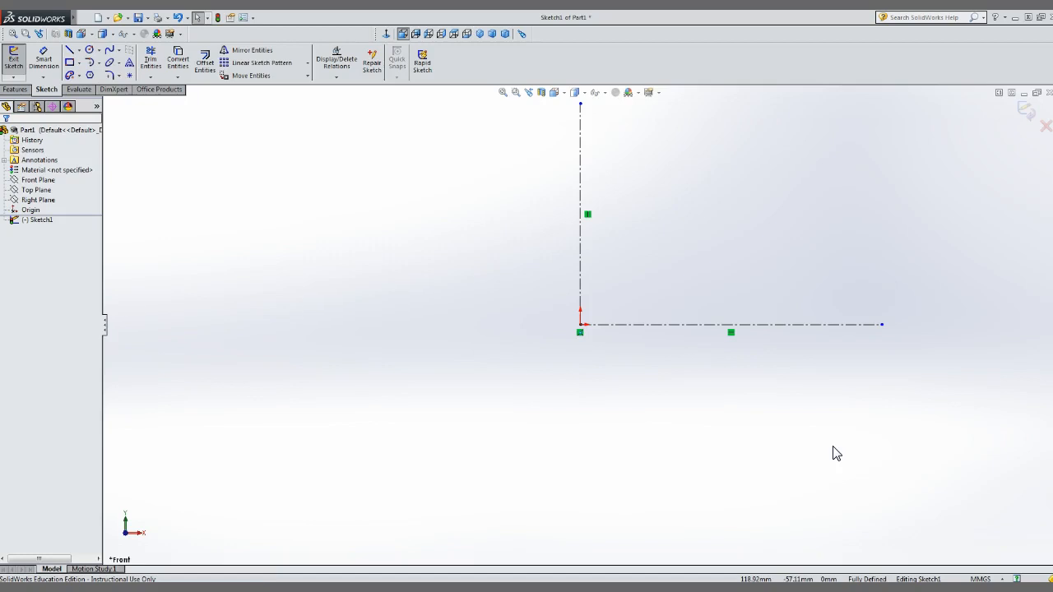
- Sketch a quarter I-beam profile from the horizontal centerline: about 71 mm down, outward, short drop, and back to directly below the origin
click(71, 55)
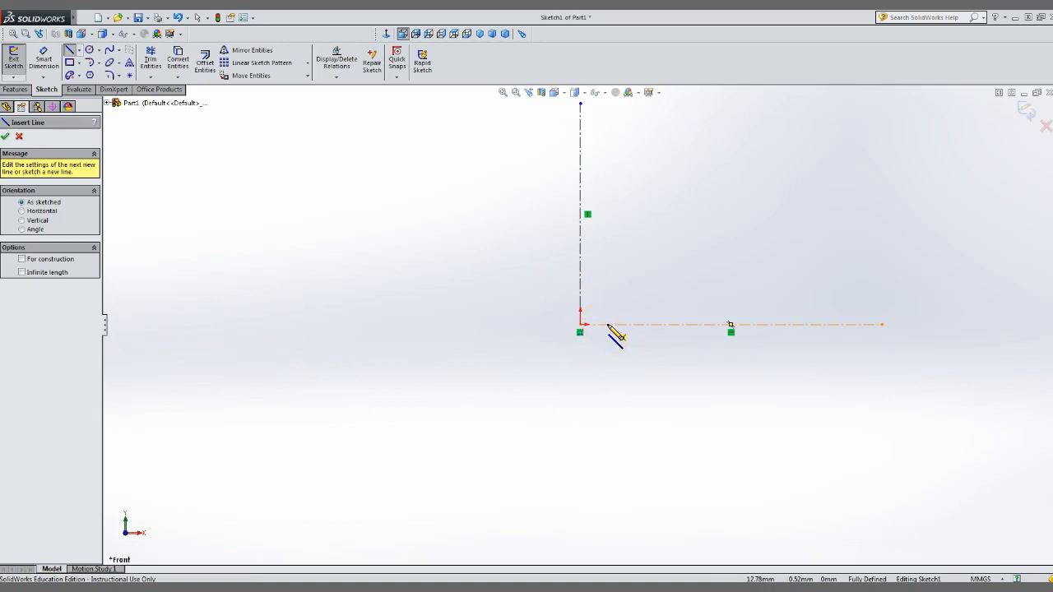
mouse_move(608, 325)
mouse_down()
mouse_move(620, 465)
mouse_move(608, 467)
mouse_move(607, 498)
mouse_up()
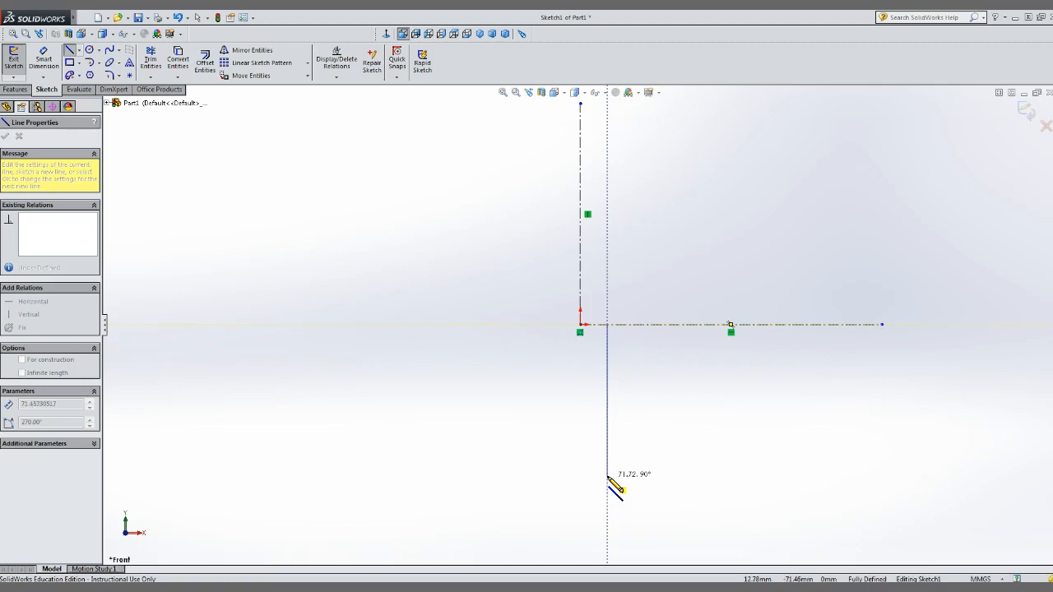
click(607, 475)
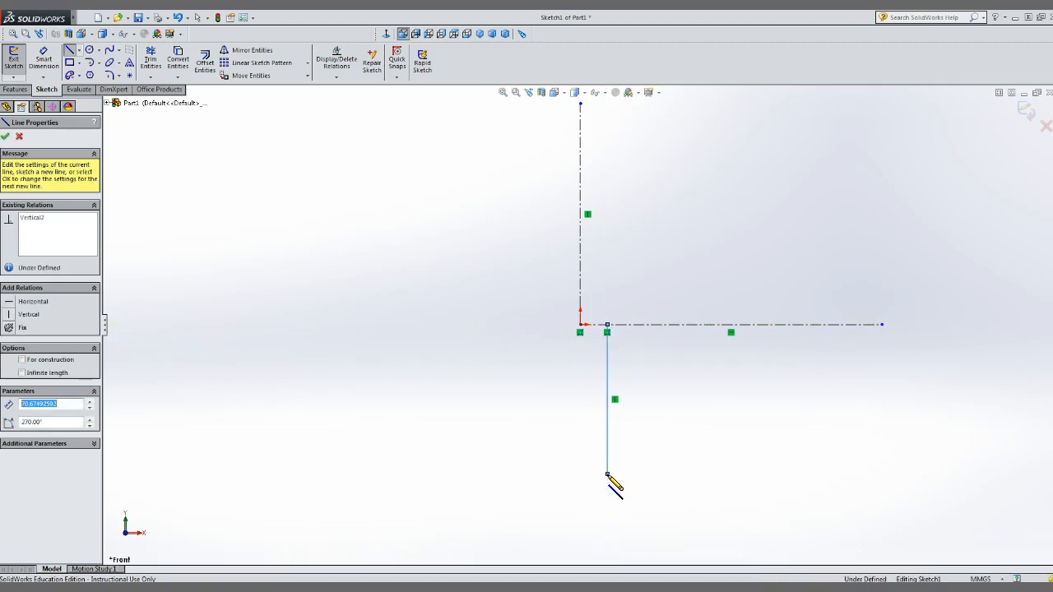
drag(607, 476, 778, 516)
mouse_move(567, 516)
mouse_down()
mouse_move(580, 331)
mouse_move(581, 518)
mouse_up()
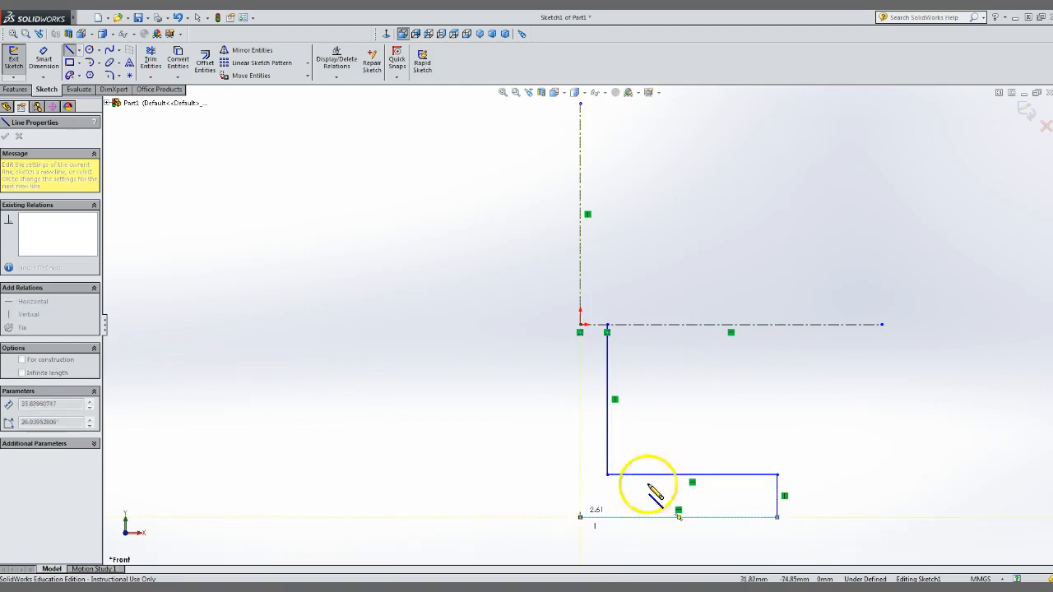
key(Escape)
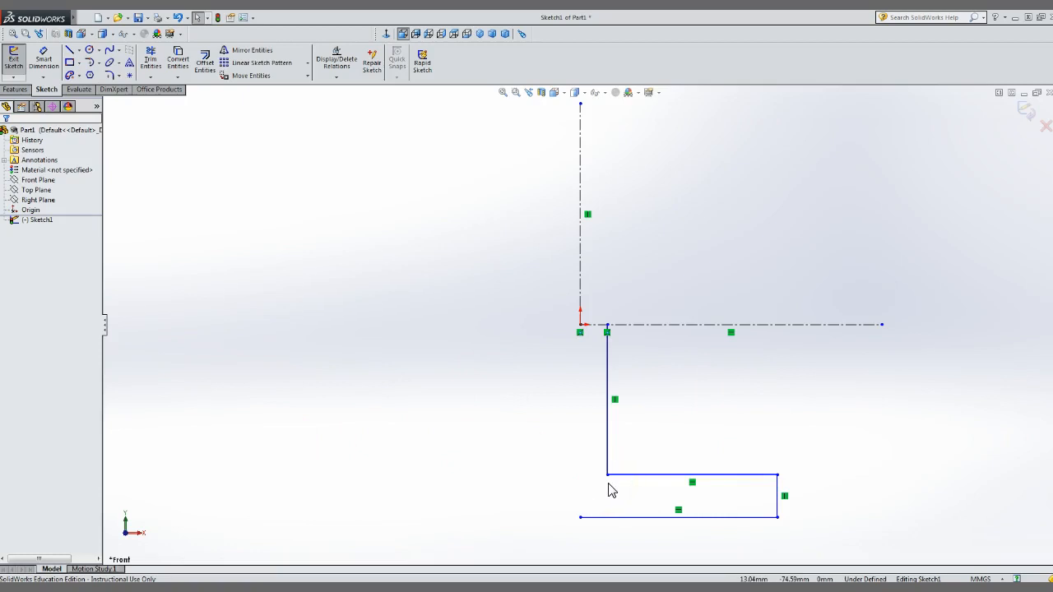
- Mirror the four profile lines about the vertical centerline with Copy enabled
click(257, 52)
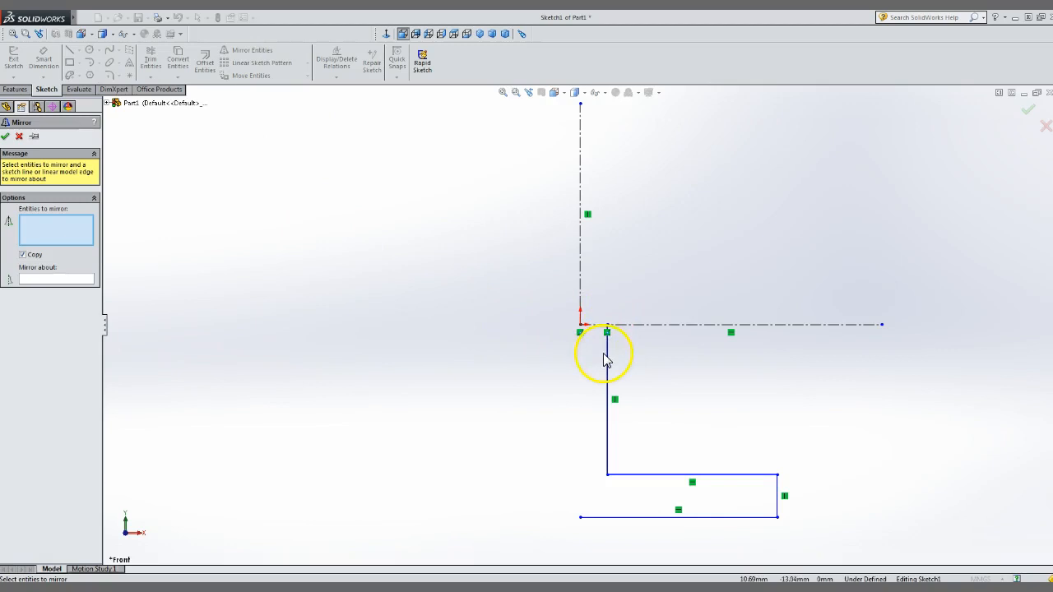
click(608, 362)
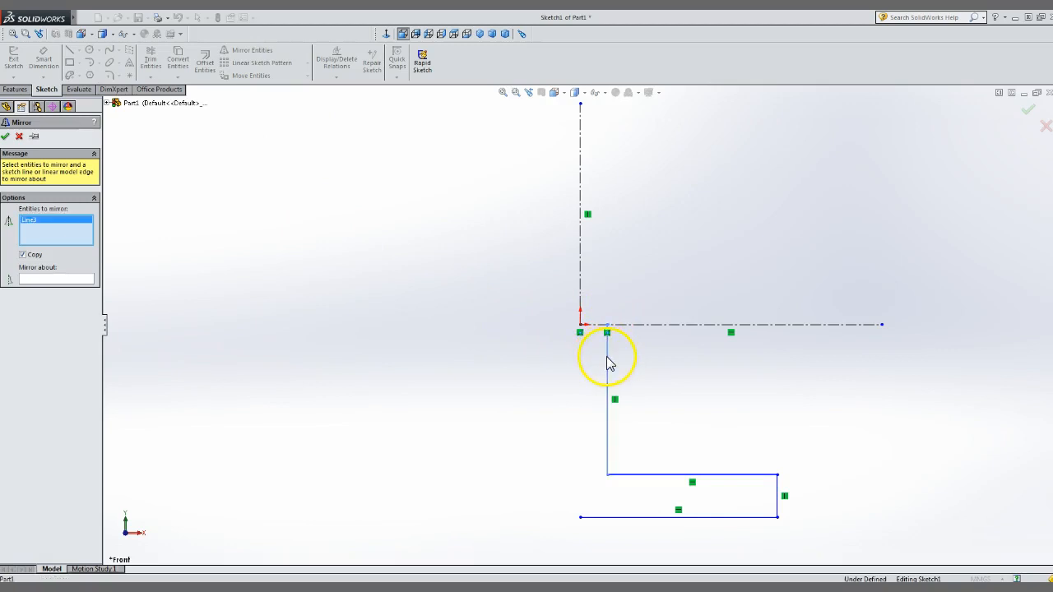
click(635, 475)
drag(519, 285, 797, 541)
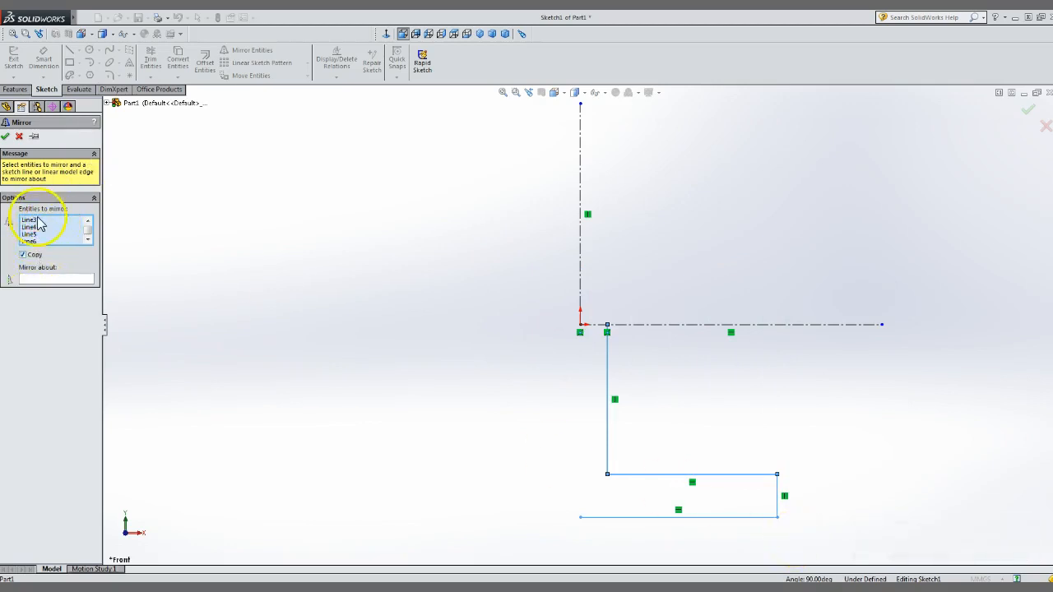
click(34, 279)
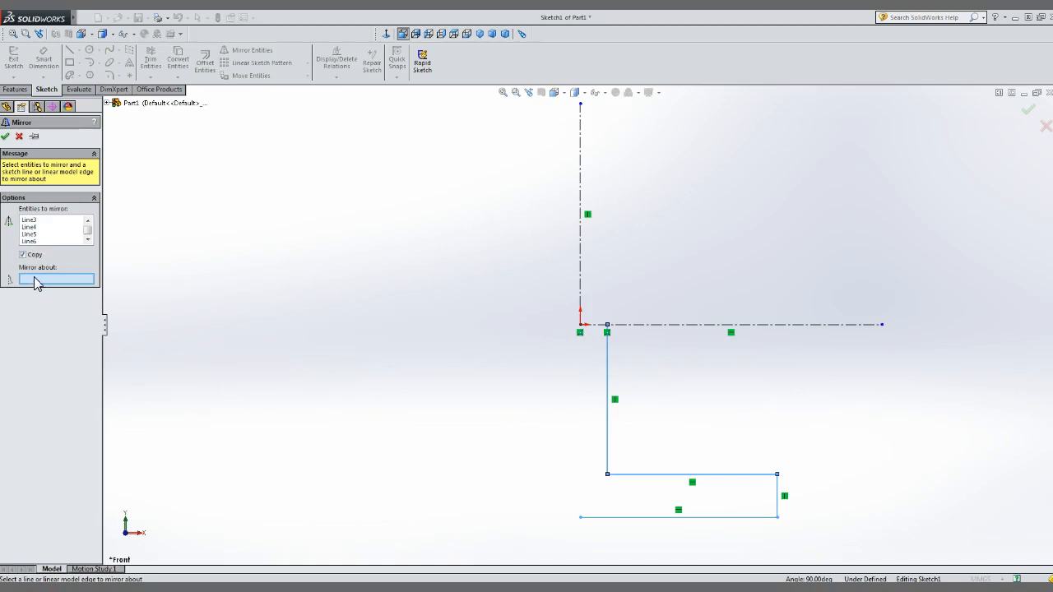
click(581, 245)
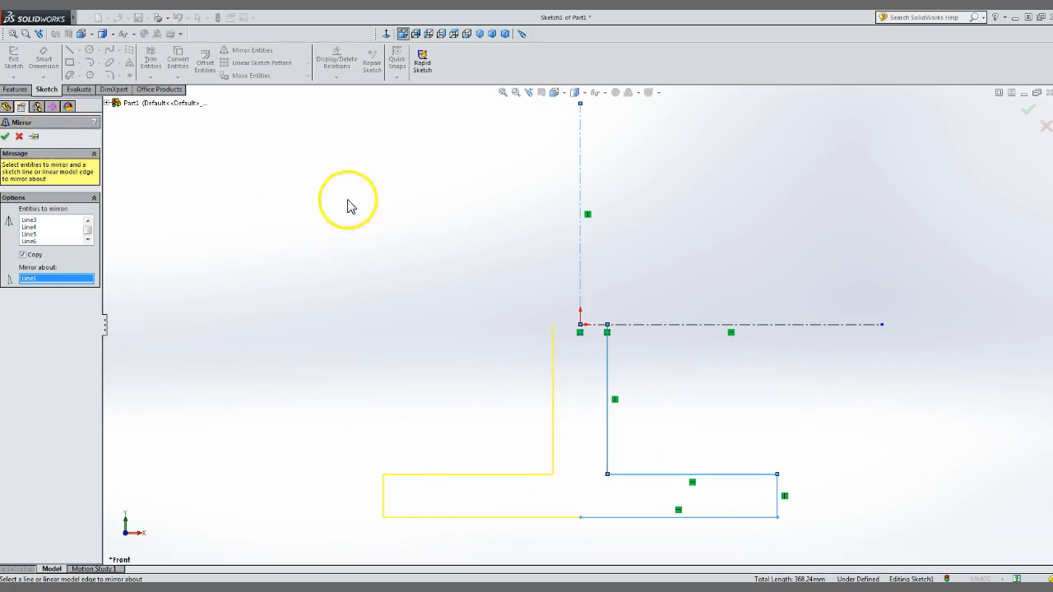
right_click(483, 229)
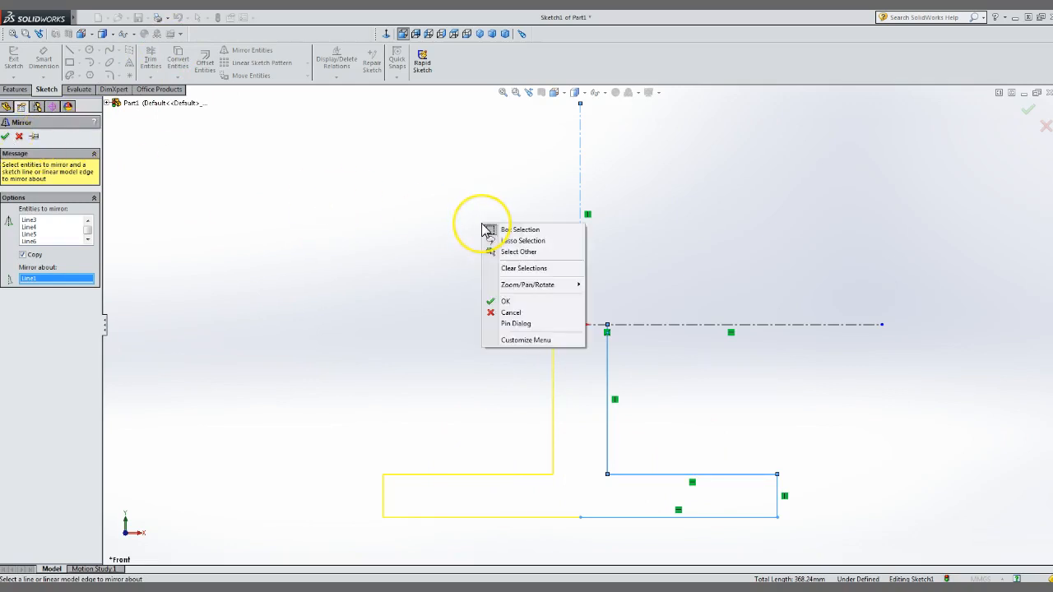
click(505, 301)
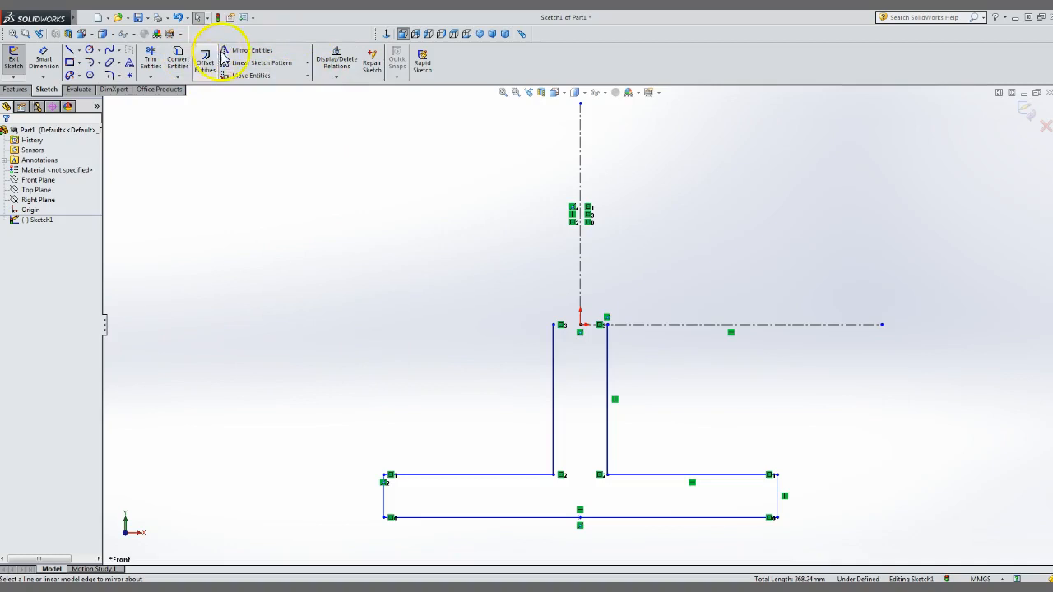
- Mirror the whole lower half of the profile about the horizontal centerline to complete the I-shape
click(251, 52)
mouse_move(301, 201)
mouse_down()
mouse_move(698, 488)
mouse_move(826, 545)
mouse_up()
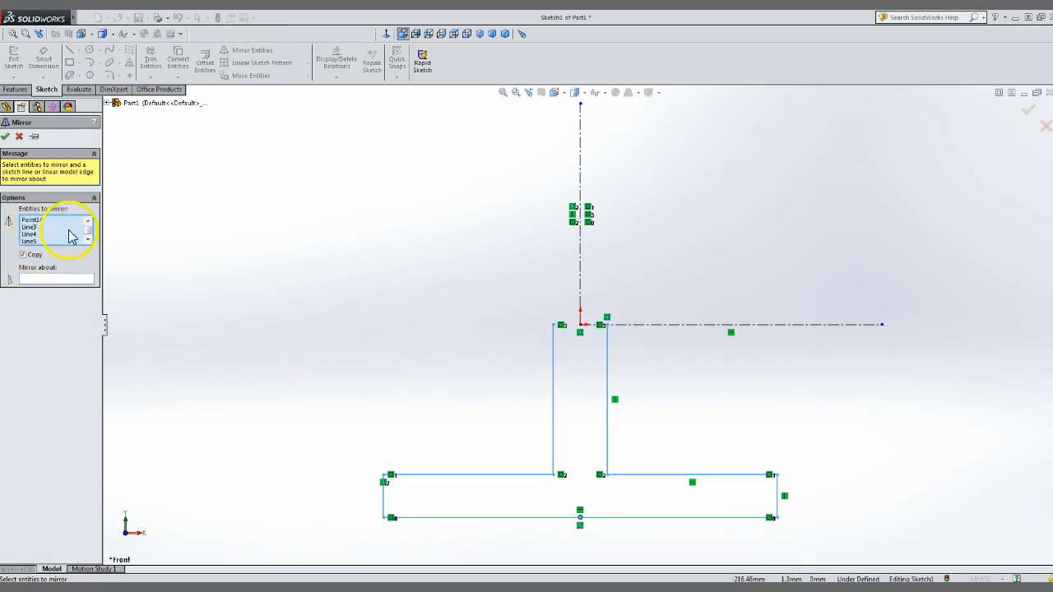
click(47, 280)
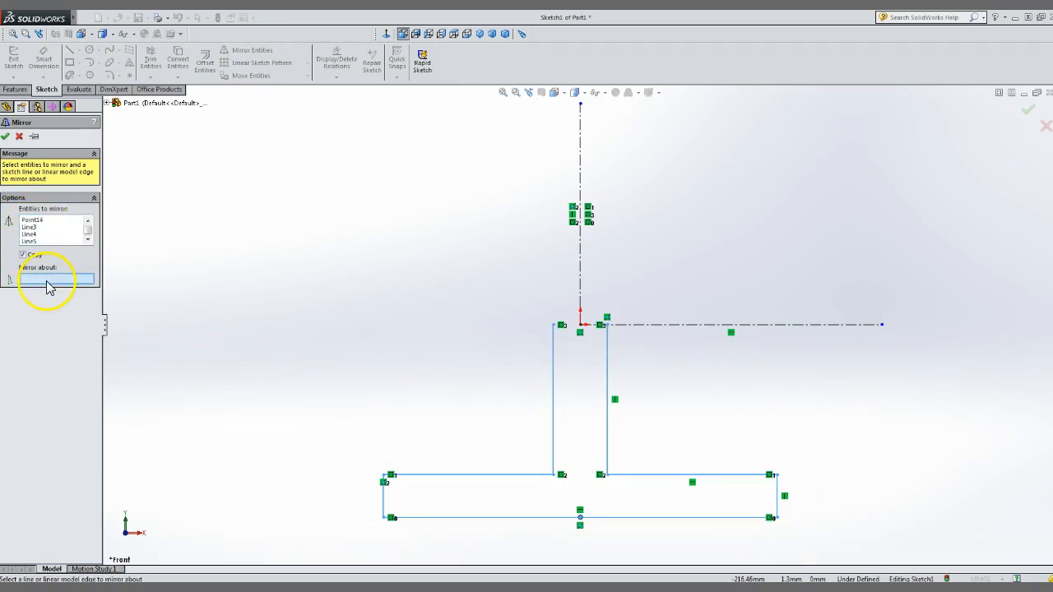
click(691, 326)
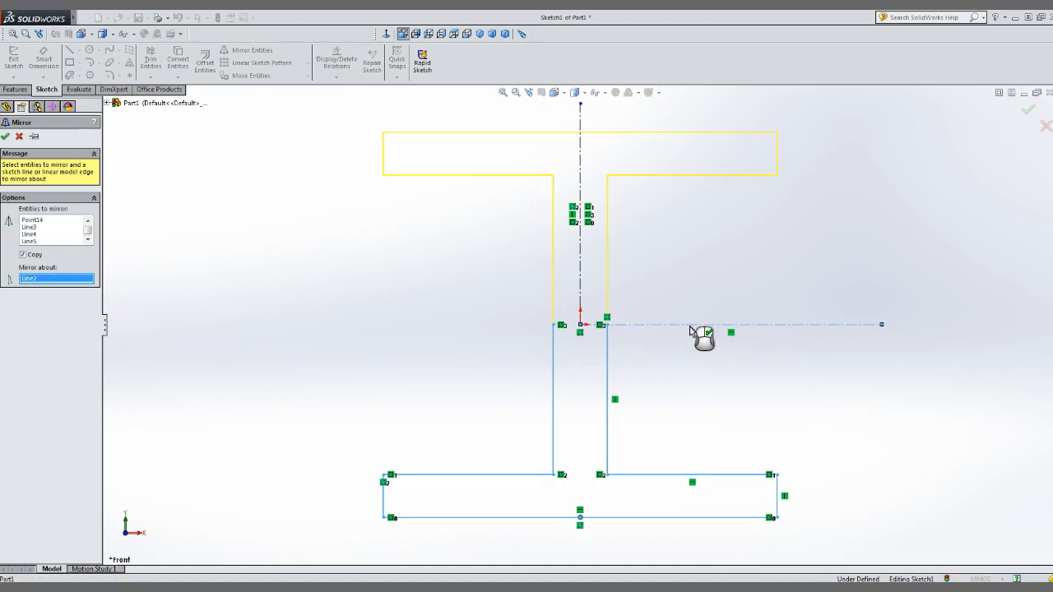
click(5, 136)
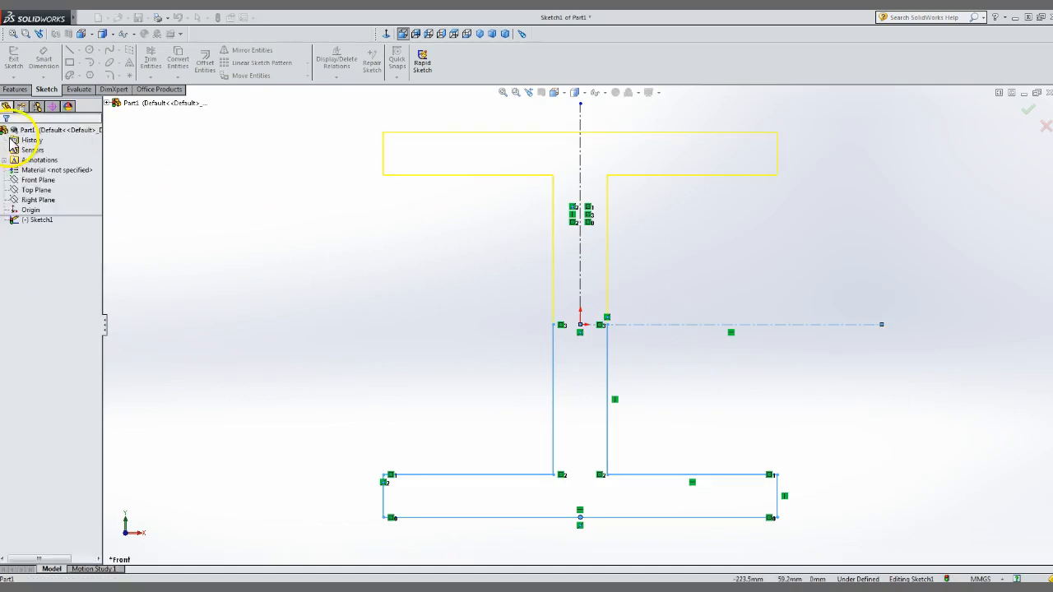
scroll(694, 358, down, 3)
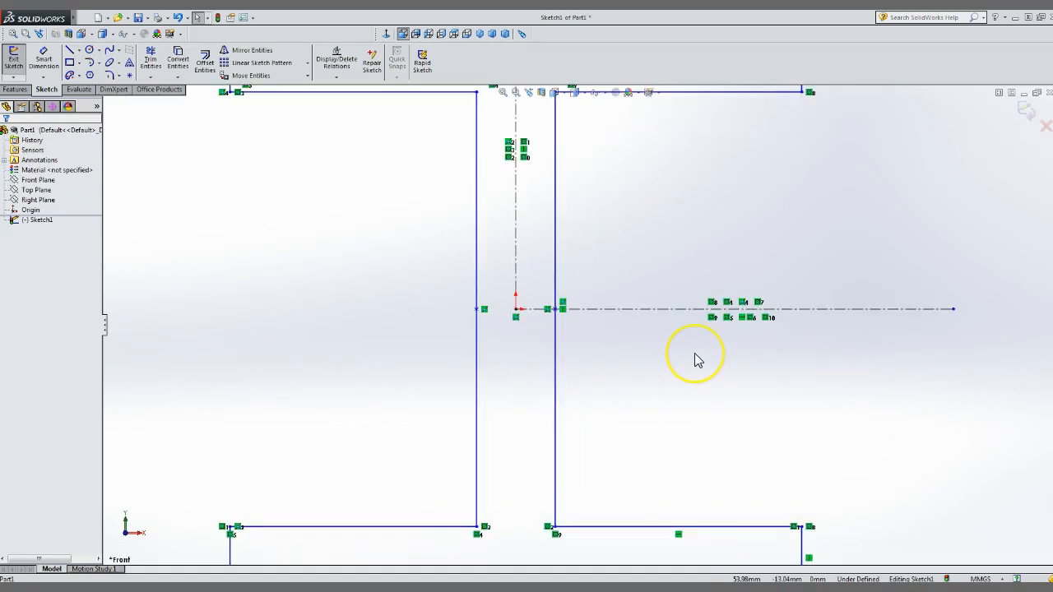
scroll(694, 358, up, 5)
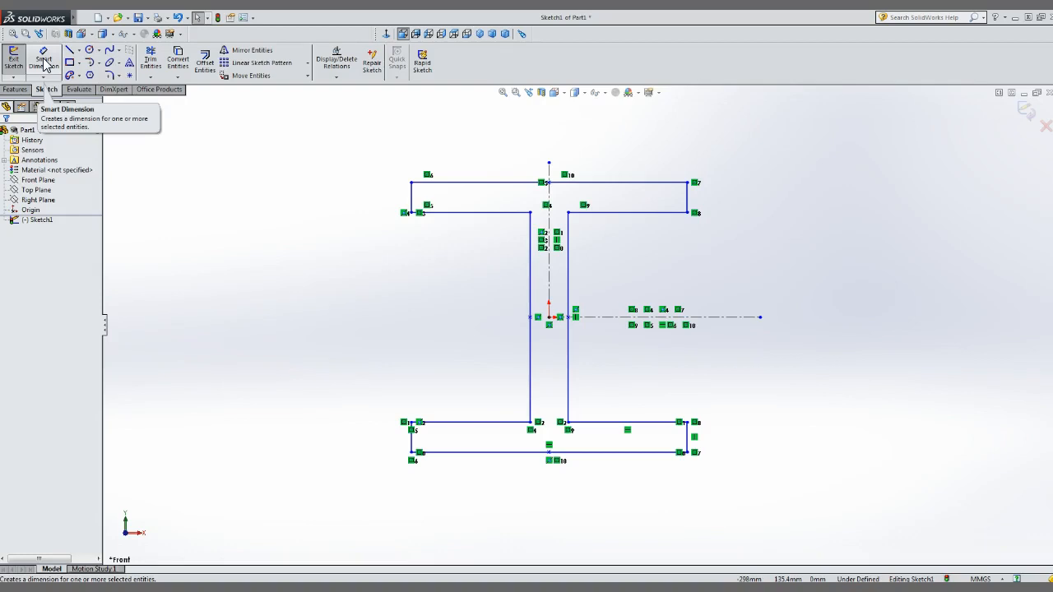
- Undo both mirror operations and the sketched profile lines, back to the two centerlines
click(265, 51)
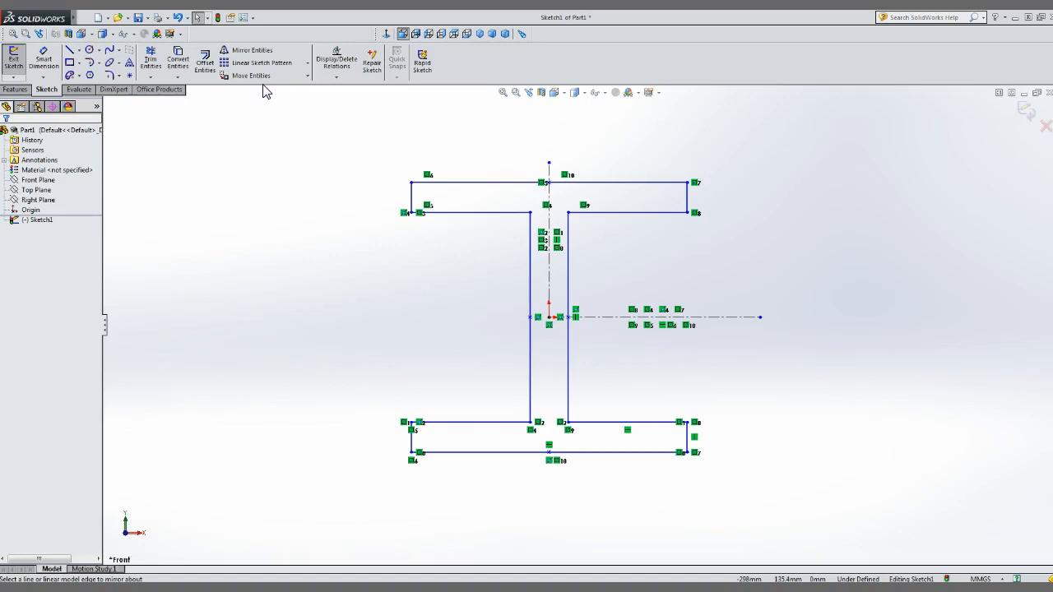
key(ctrl+z)
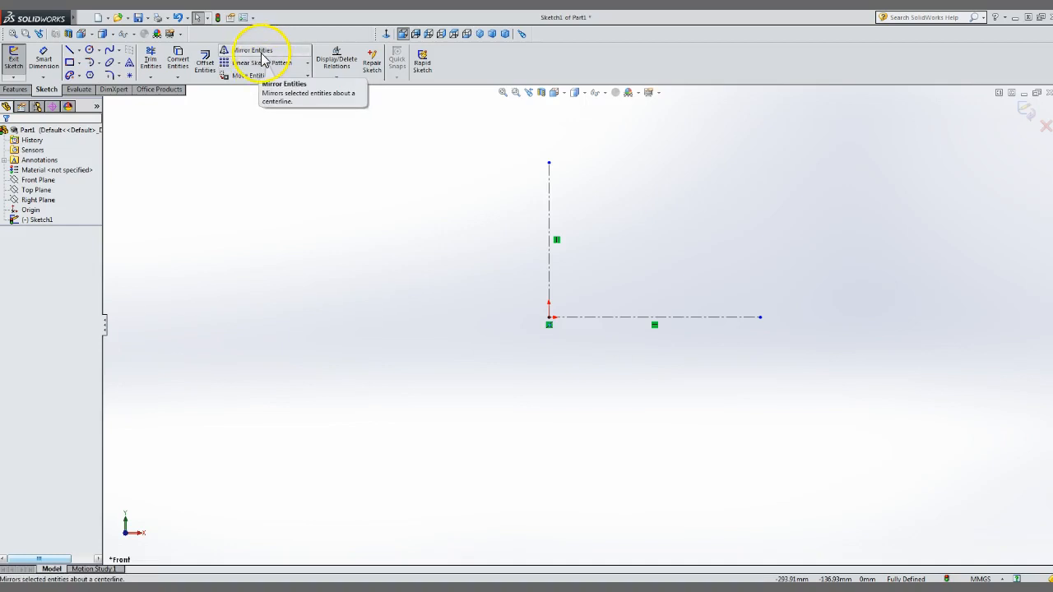
- Turn on Dynamic Mirror about the horizontal centerline
mouse_move(58, 18)
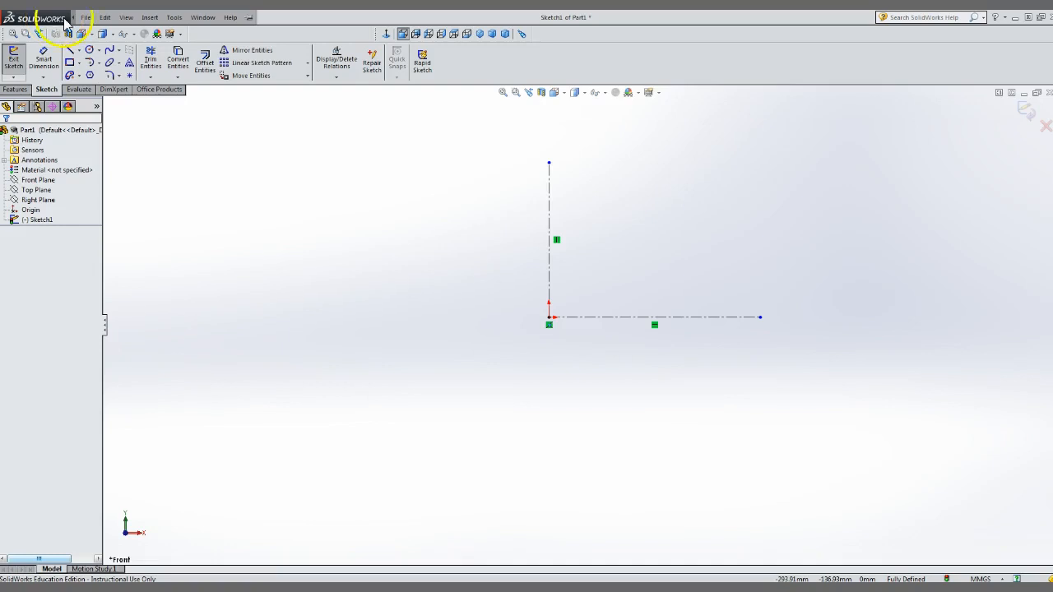
click(174, 18)
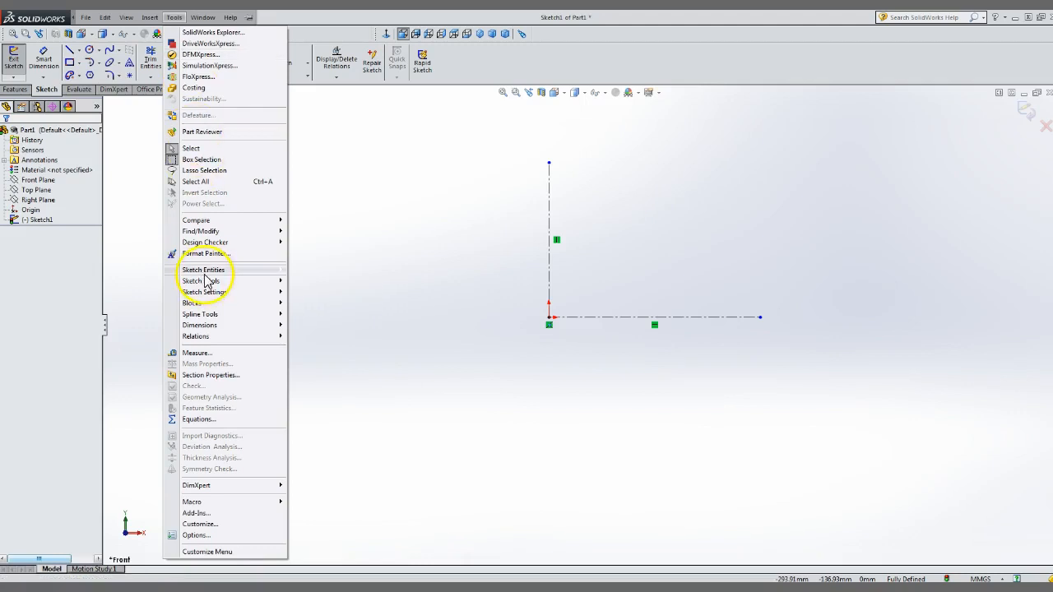
mouse_move(208, 285)
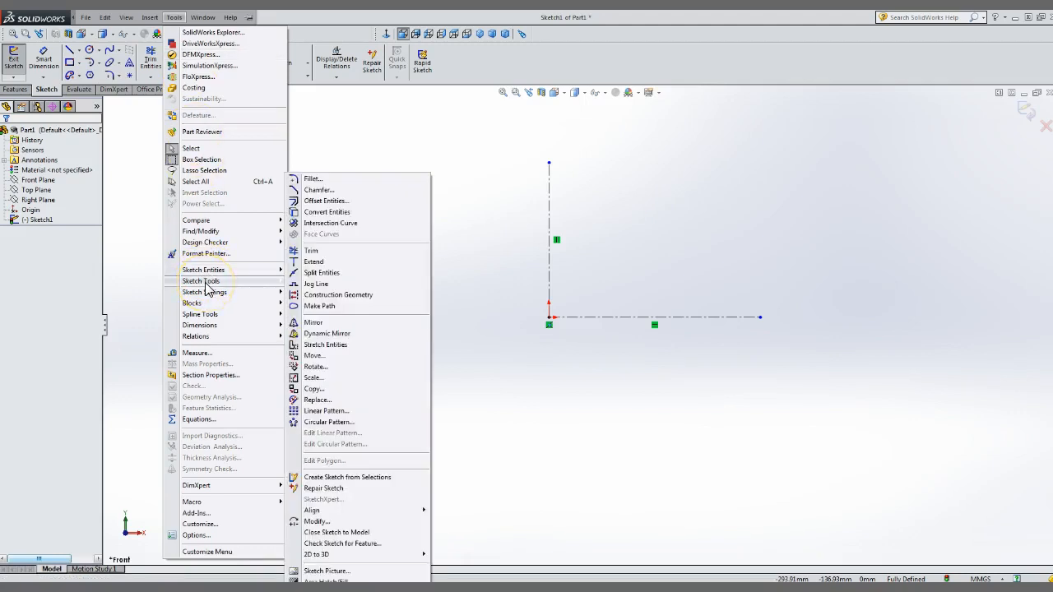
click(327, 334)
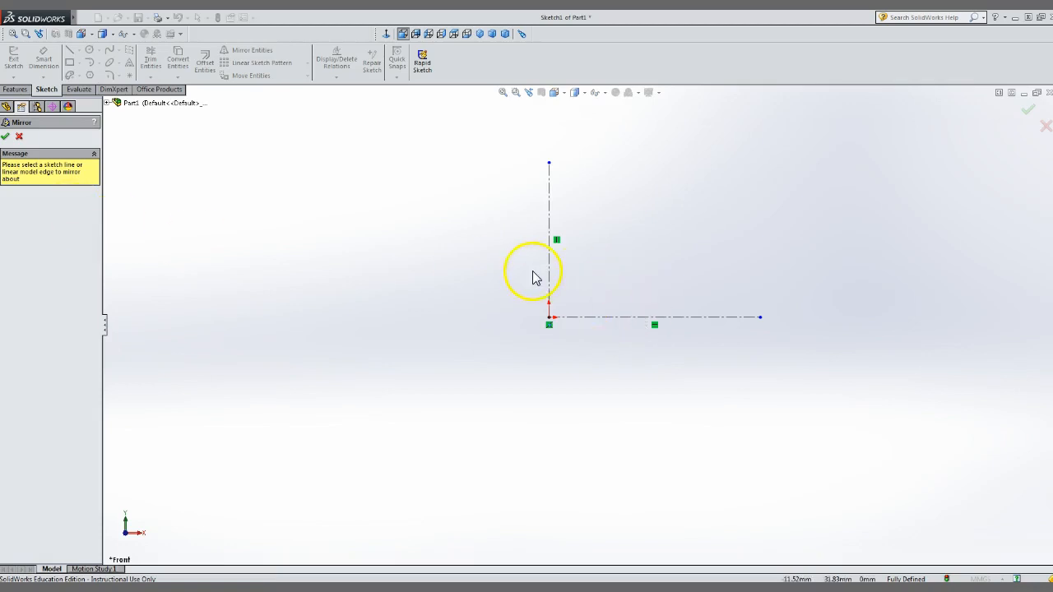
key(Escape)
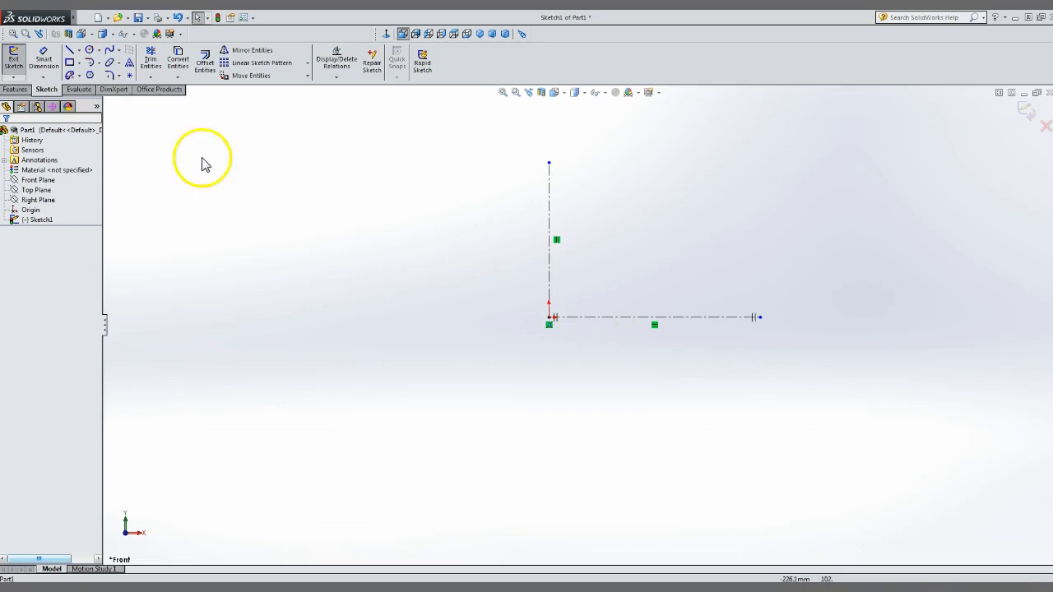
- Sketch the profile from the horizontal centerline: about 73 mm down, outward, about 24 mm down, and back to directly below the origin
click(70, 50)
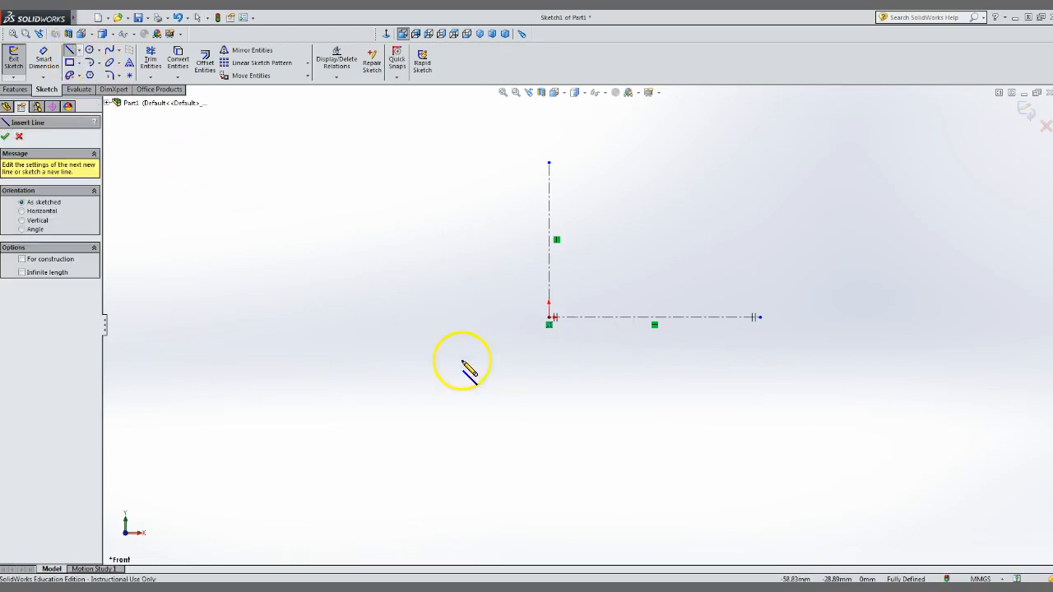
click(577, 318)
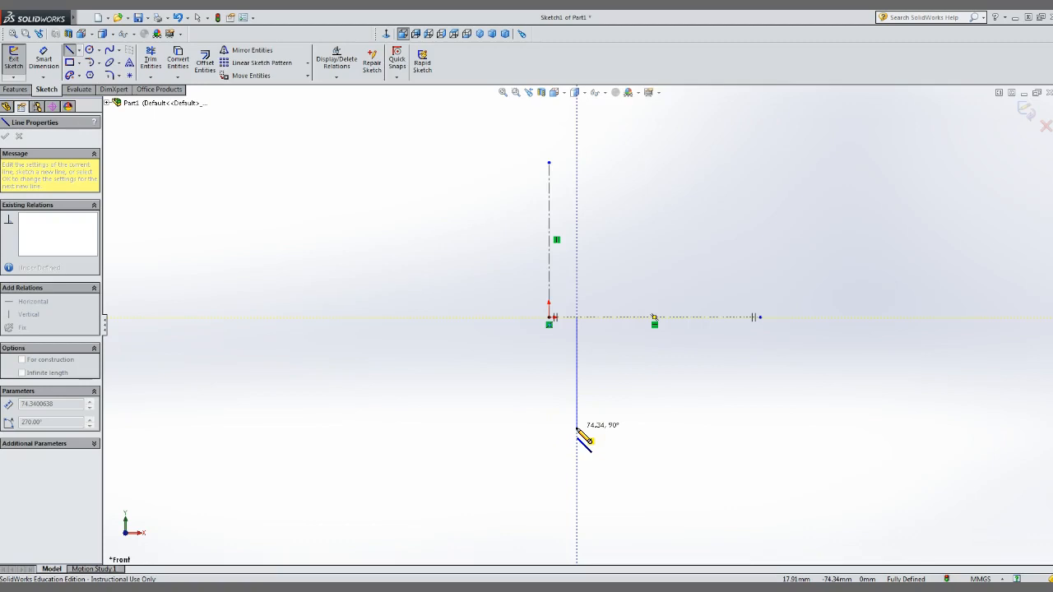
click(576, 426)
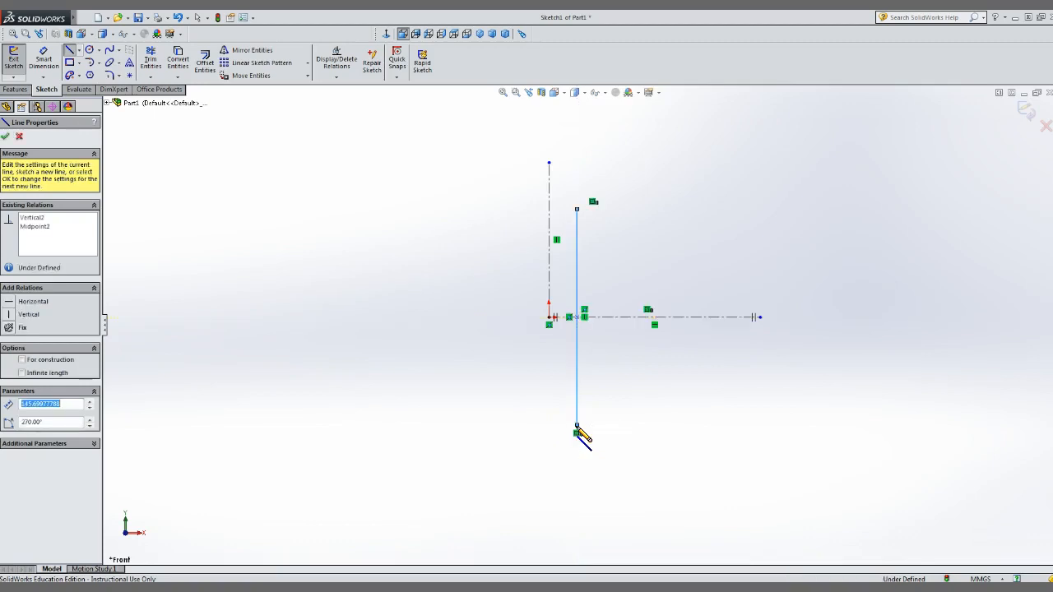
drag(656, 429, 665, 428)
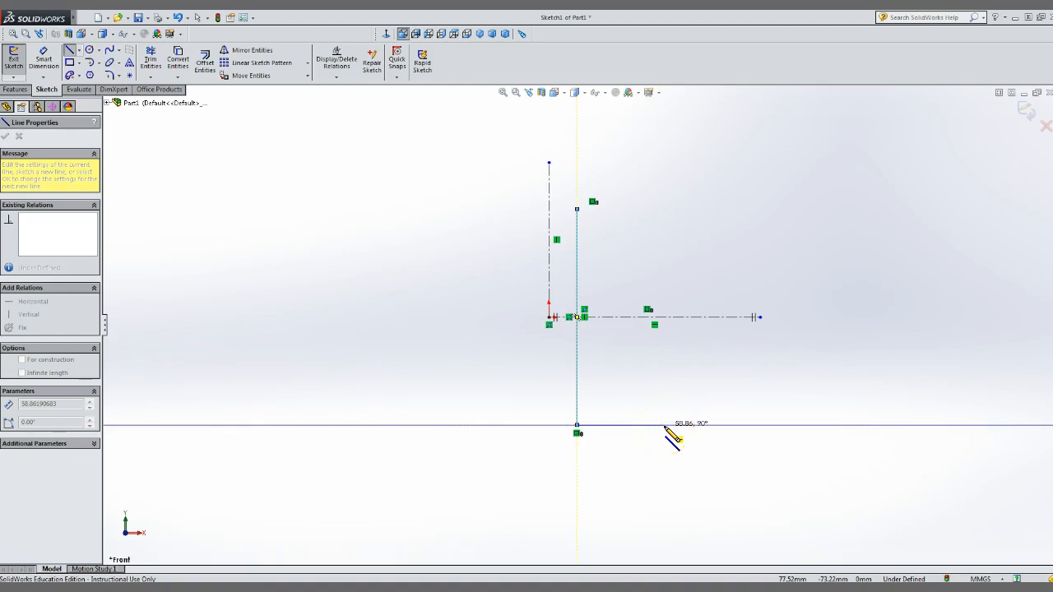
click(687, 427)
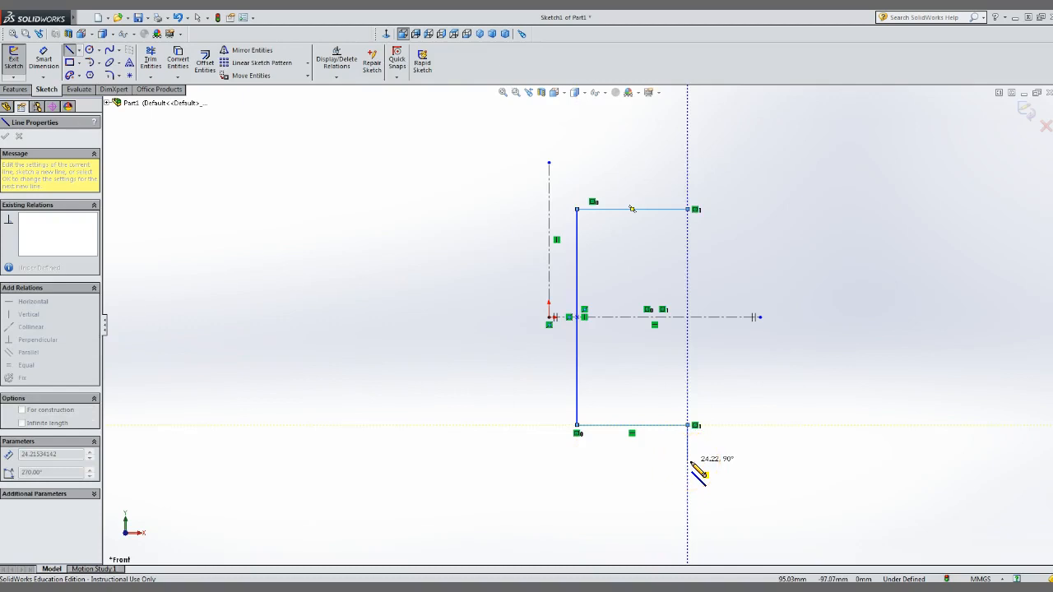
click(688, 462)
drag(569, 462, 544, 374)
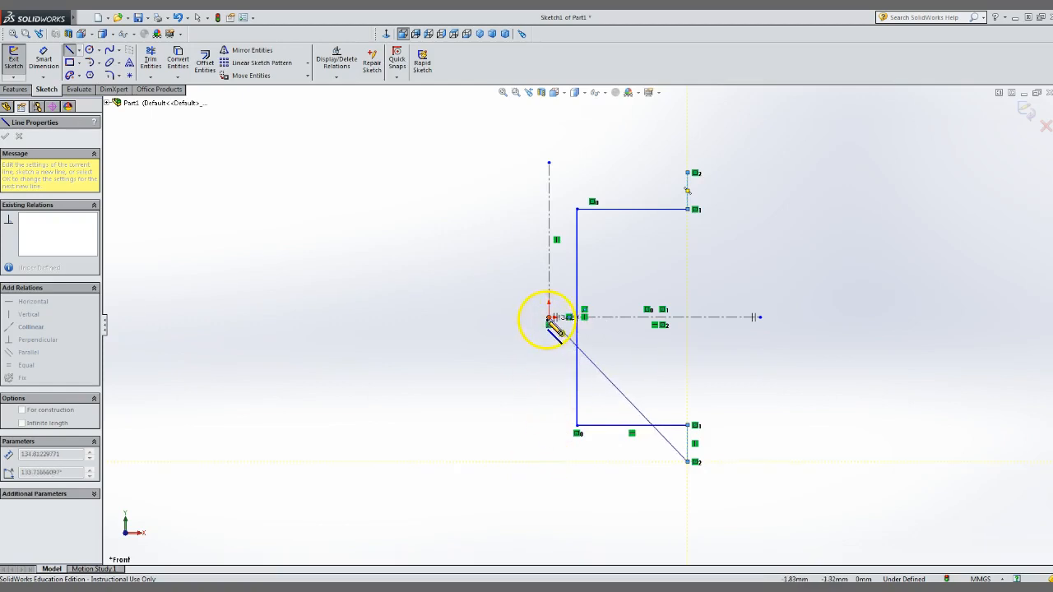
drag(550, 321, 549, 461)
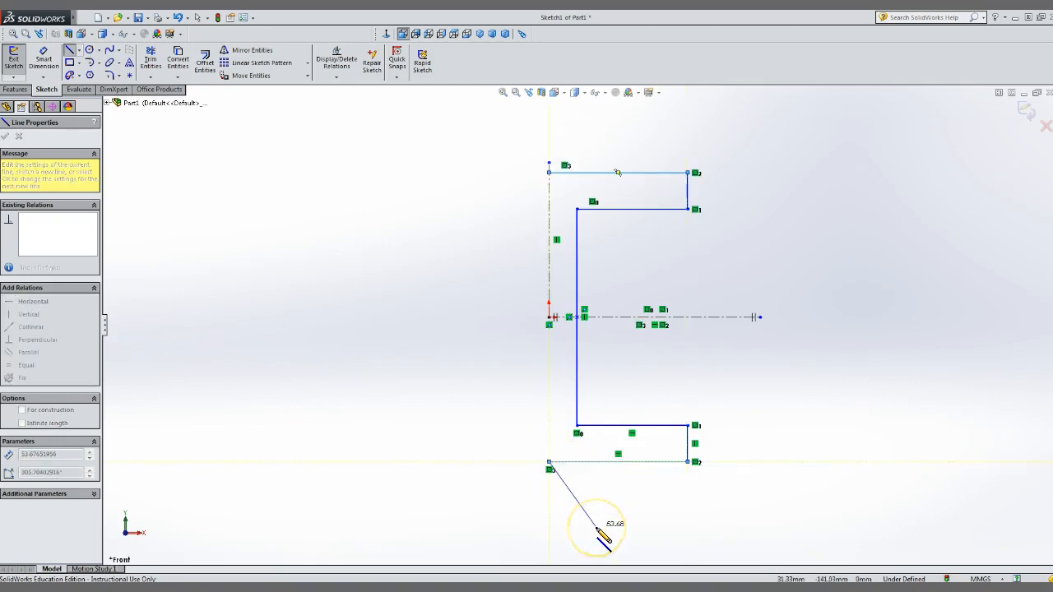
drag(677, 500, 679, 509)
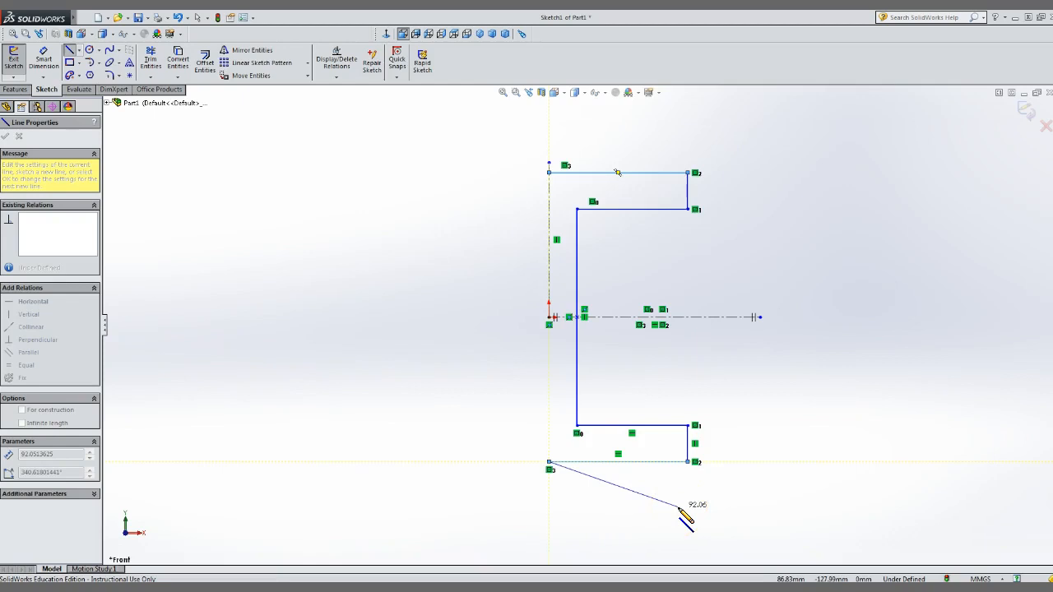
key(Escape)
mouse_move(710, 423)
mouse_down()
mouse_move(722, 326)
mouse_move(705, 263)
mouse_move(658, 296)
mouse_up()
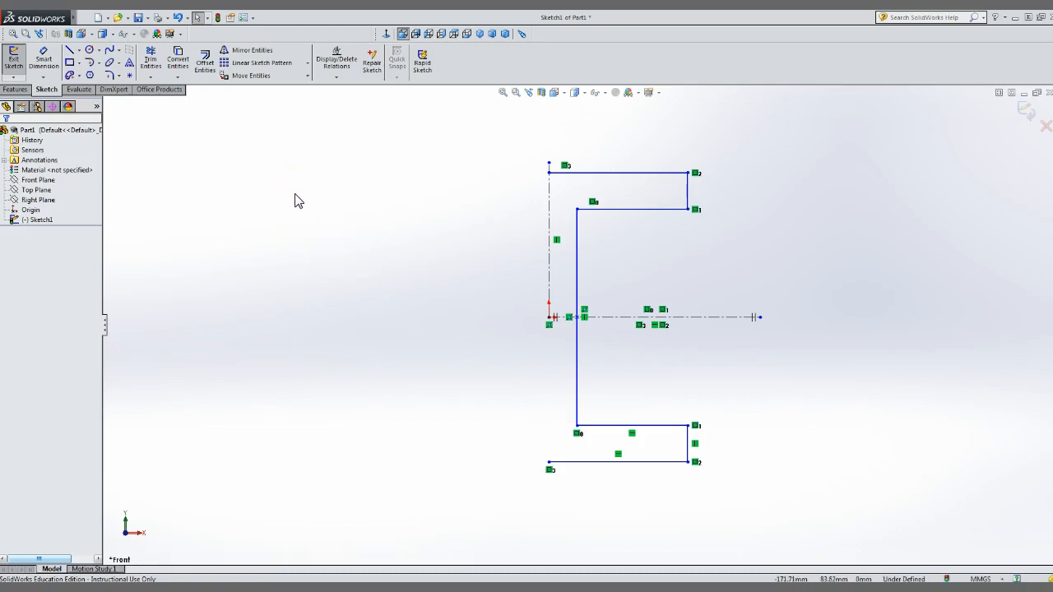
- Start Mirror Entities on the whole sketch and remove the vertical centerline from the entities to mirror
click(253, 54)
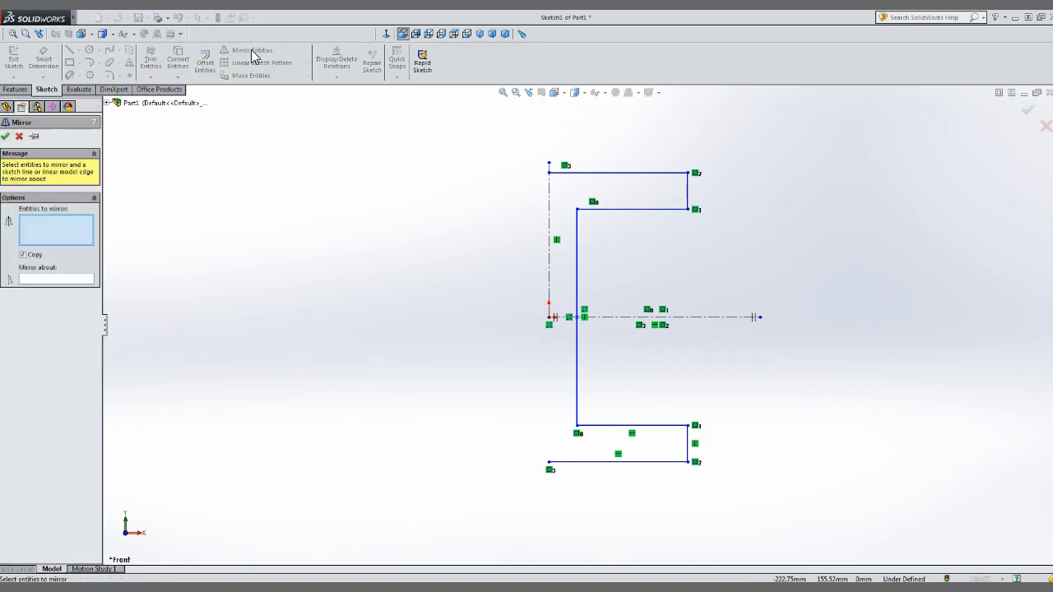
mouse_move(531, 133)
mouse_down()
mouse_move(585, 272)
mouse_move(716, 529)
mouse_move(775, 492)
mouse_up()
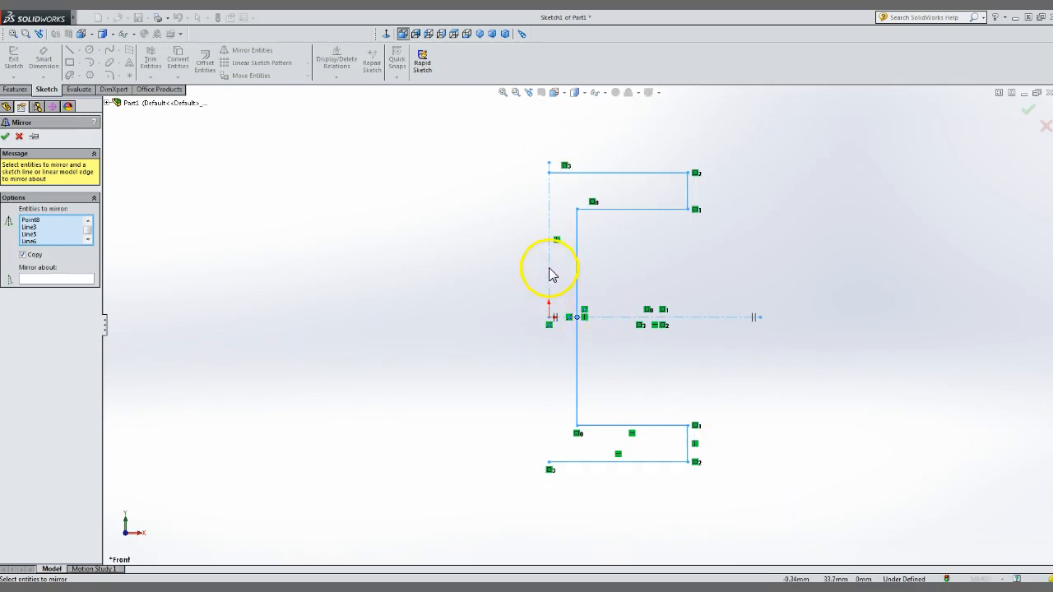
click(87, 240)
click(87, 240)
click(87, 240)
scroll(42, 233, down, 2)
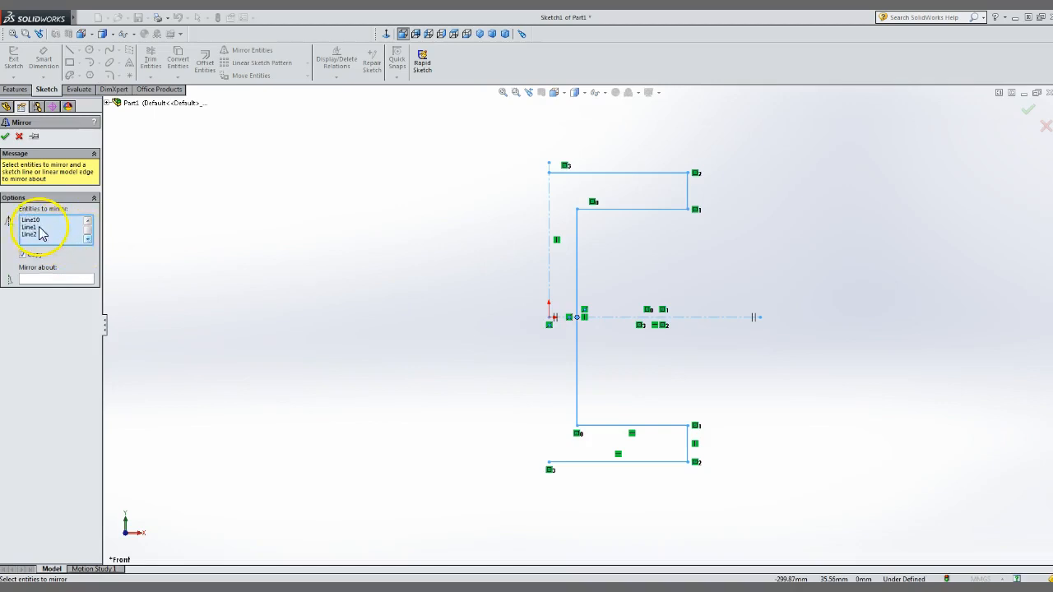
click(30, 228)
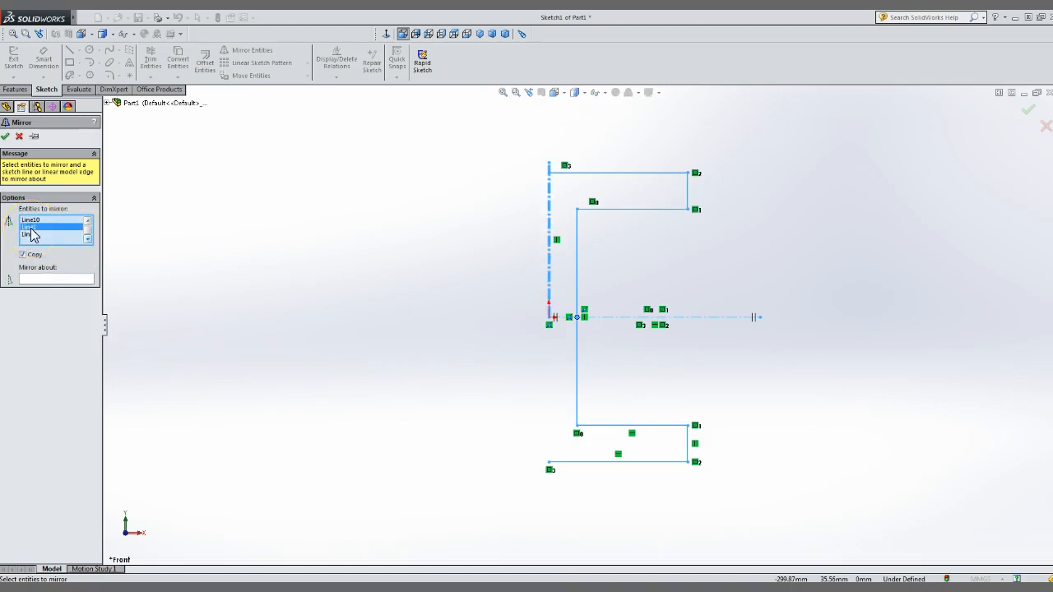
key(Delete)
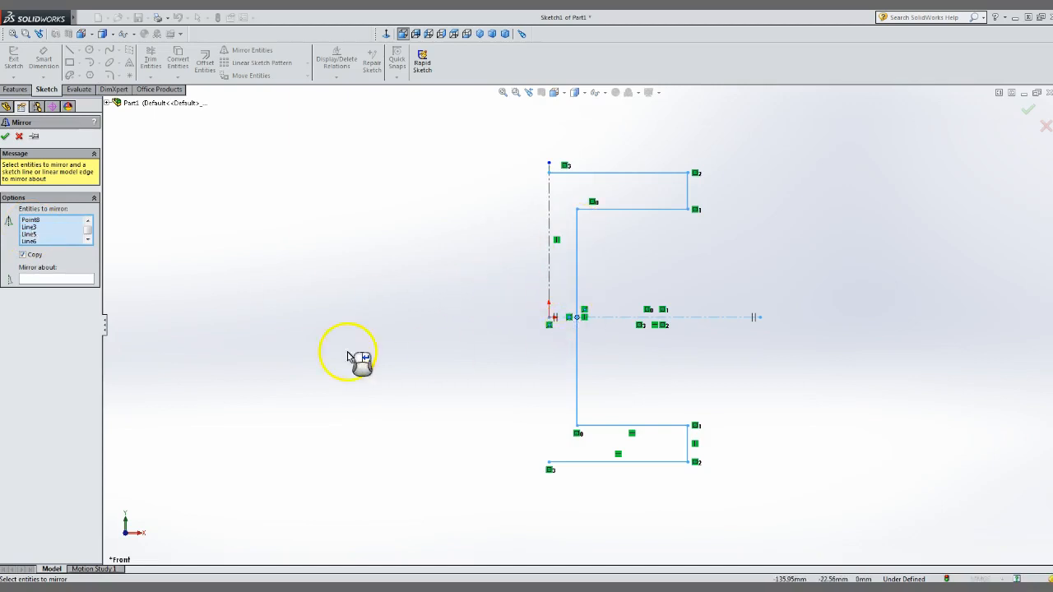
- Remove the horizontal centerline from the entities to mirror as well
click(88, 239)
click(87, 239)
click(88, 240)
scroll(29, 237, down, 1)
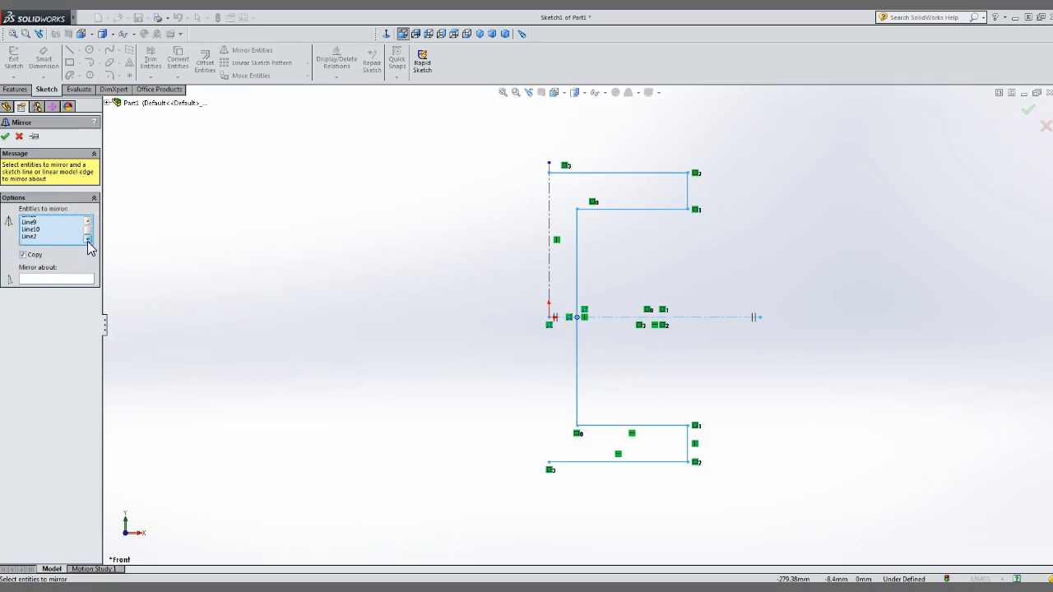
click(30, 235)
click(30, 237)
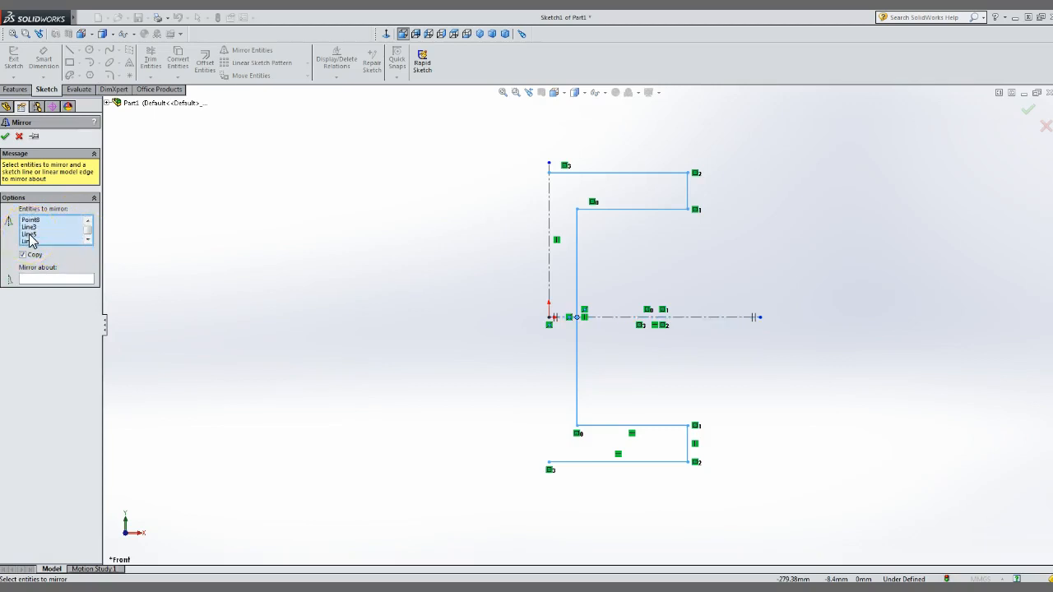
- Mirror the selected profile lines about the vertical centerline with Copy enabled to complete the I-shape
click(41, 280)
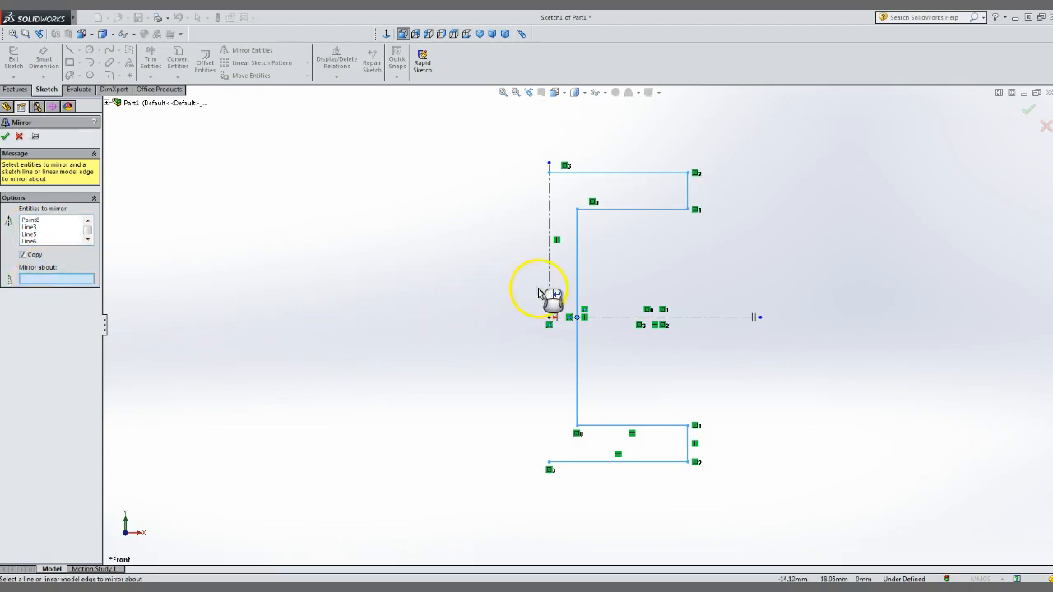
click(550, 257)
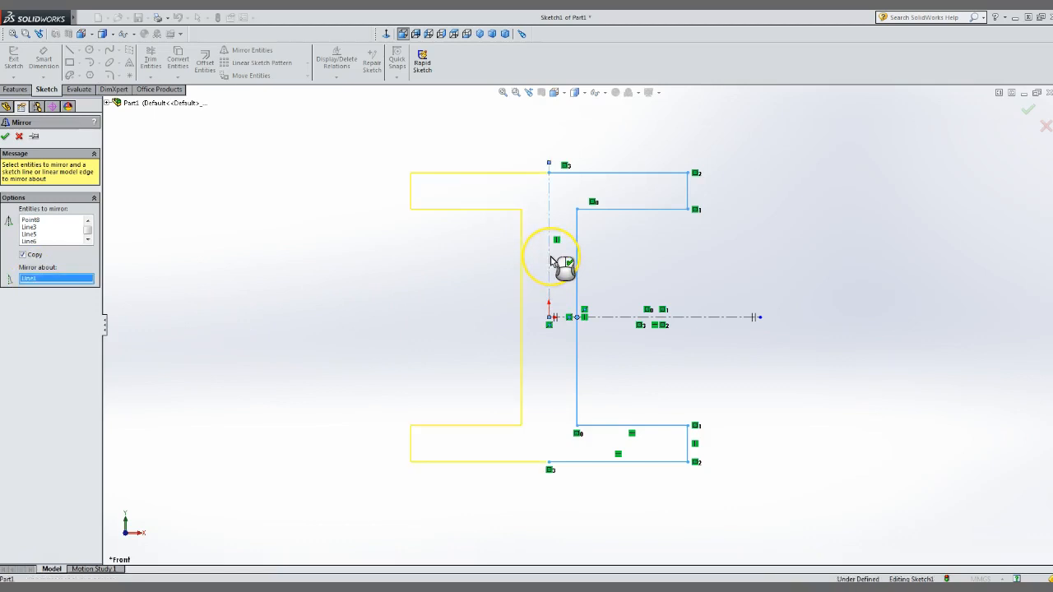
click(5, 136)
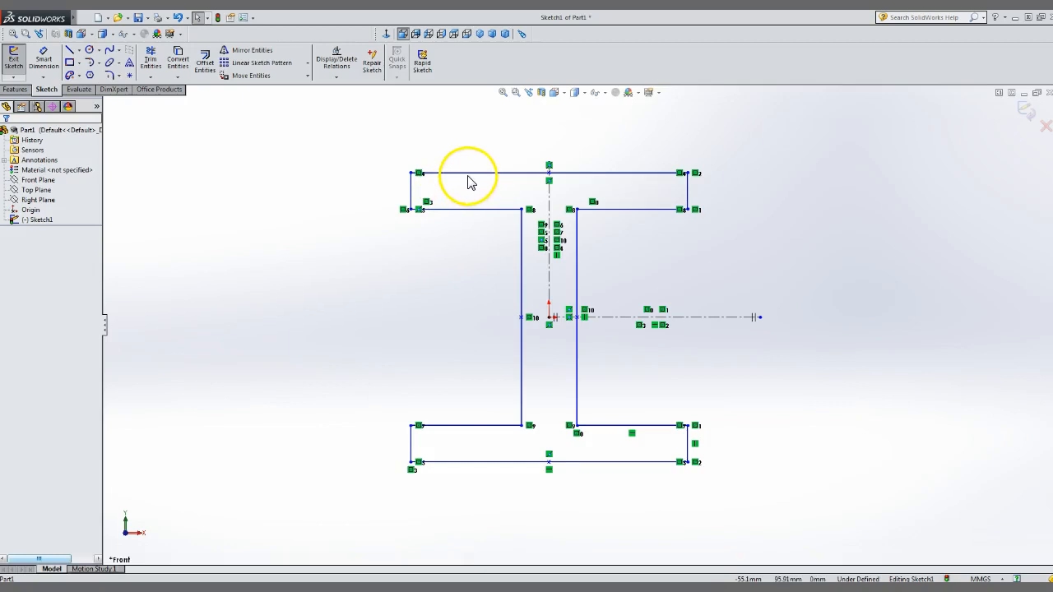
- Reshape the I-profile by moving the upper flange's outer edge outward and the web's right line away from the vertical centerline
click(617, 176)
mouse_move(615, 177)
mouse_down()
mouse_move(622, 121)
mouse_move(624, 168)
mouse_up()
drag(623, 204, 666, 180)
drag(579, 273, 605, 271)
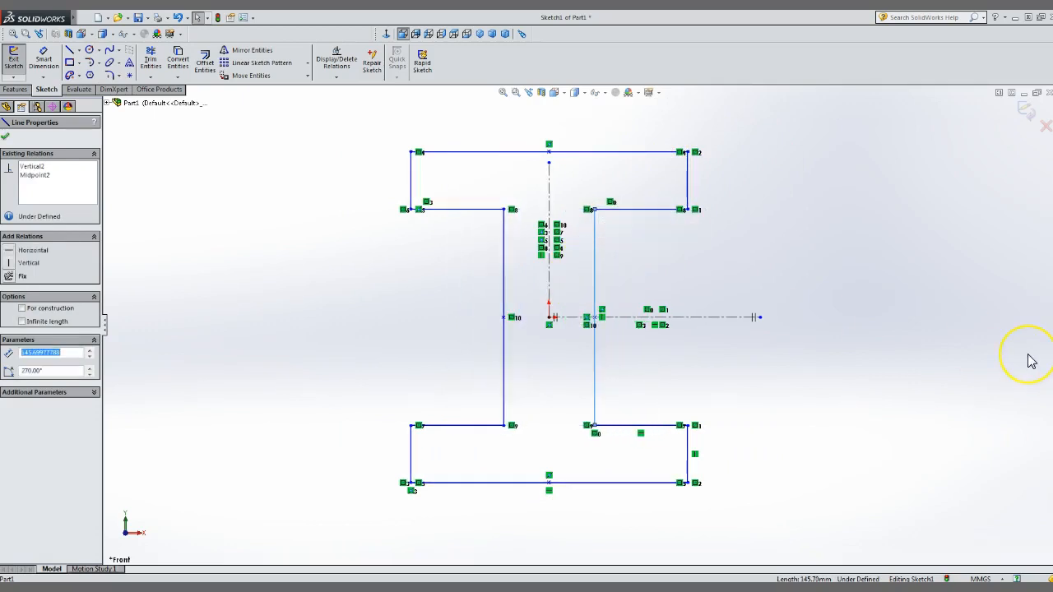